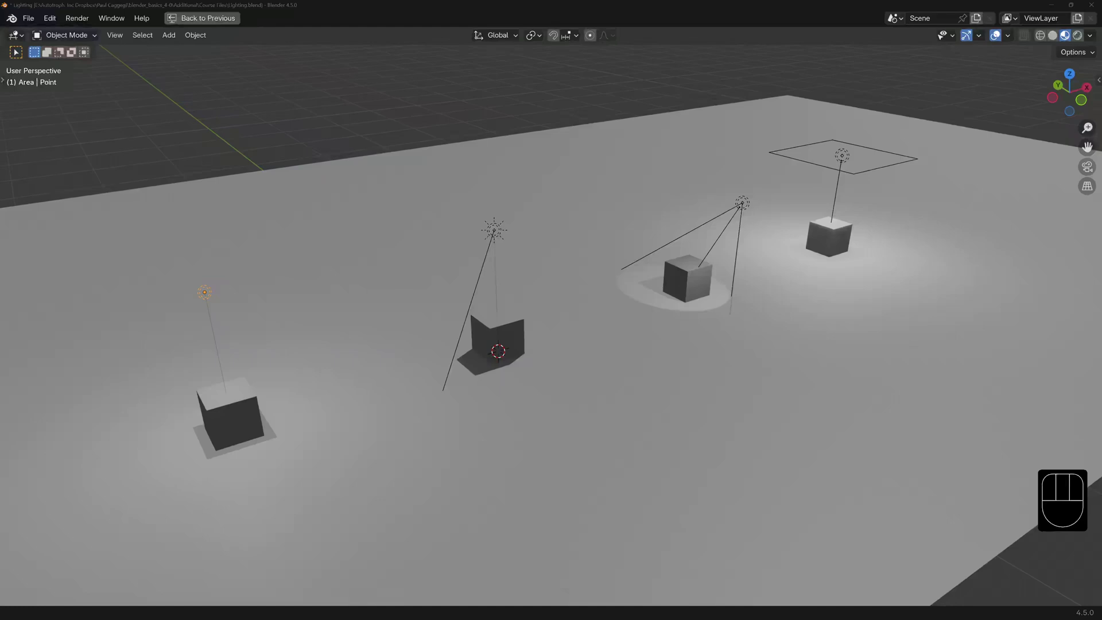
Select the Sun, Spot and Area lights in the lighting-types example file.
left_click(494, 230)
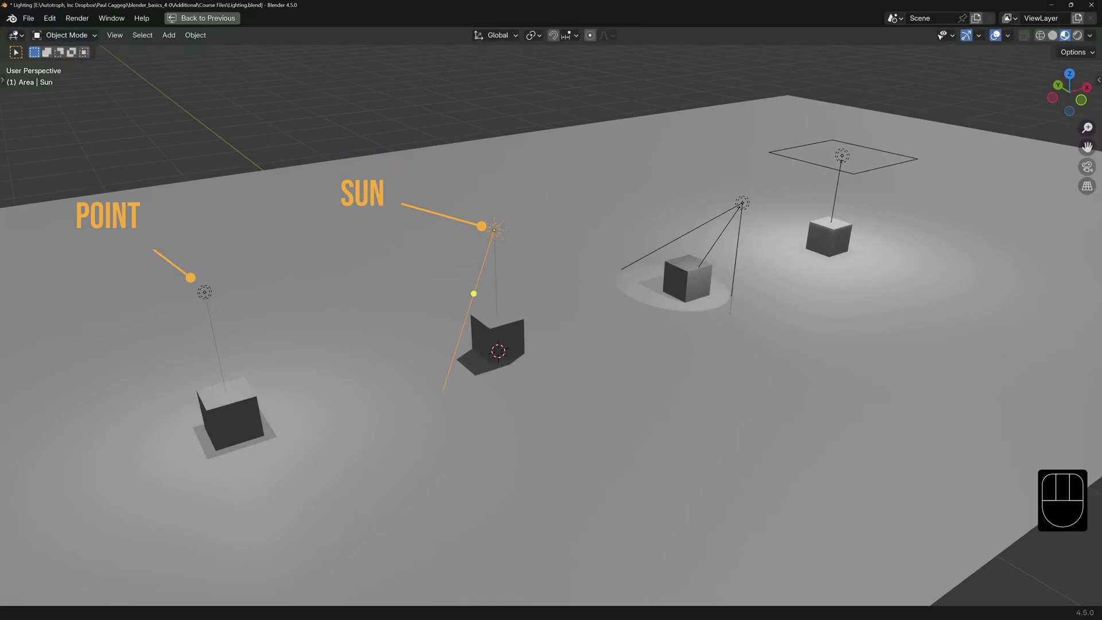
left_click(743, 202)
left_click(832, 219)
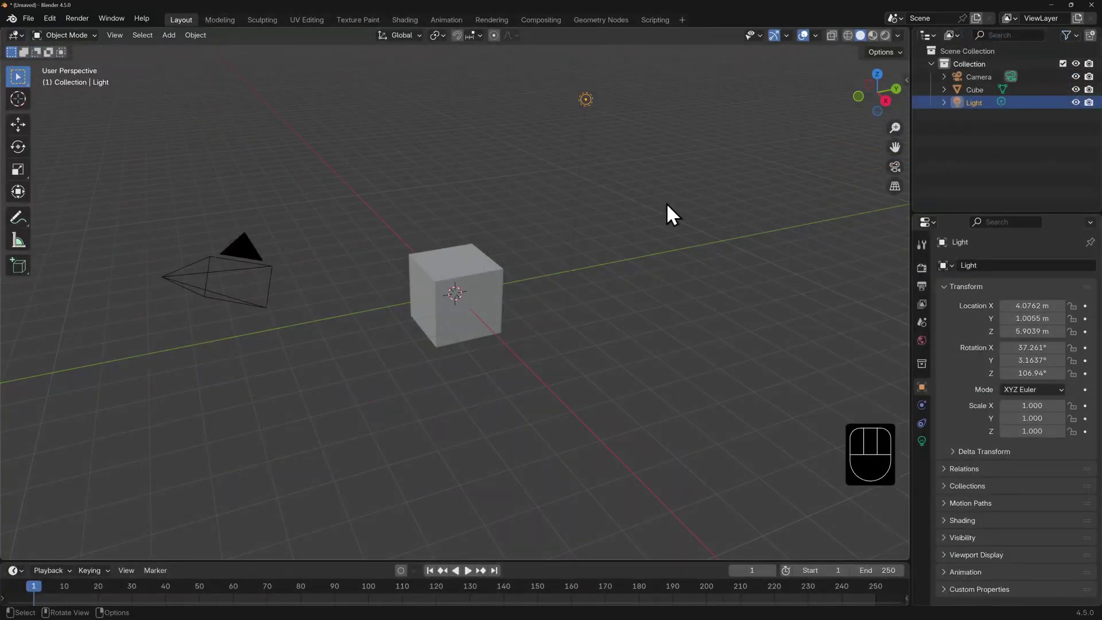
Toggle local view on the light, then preview in Material Preview with Scene Lights and Scene World.
key("KP_Divide")
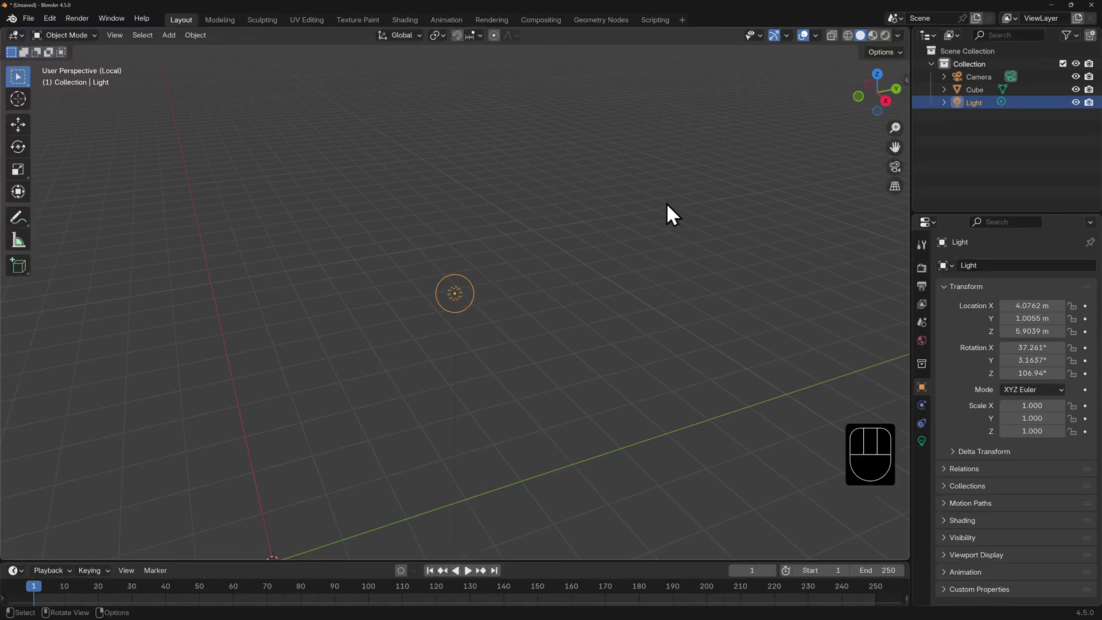
key("KP_Divide")
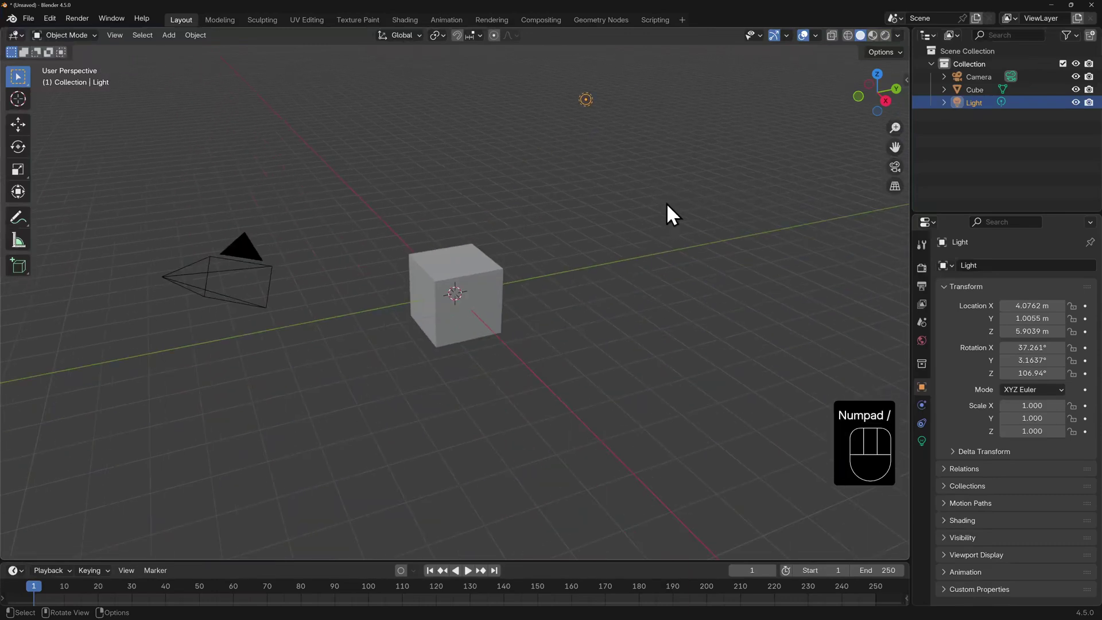
left_click(872, 35)
left_click(897, 35)
left_click(824, 97)
left_click(824, 112)
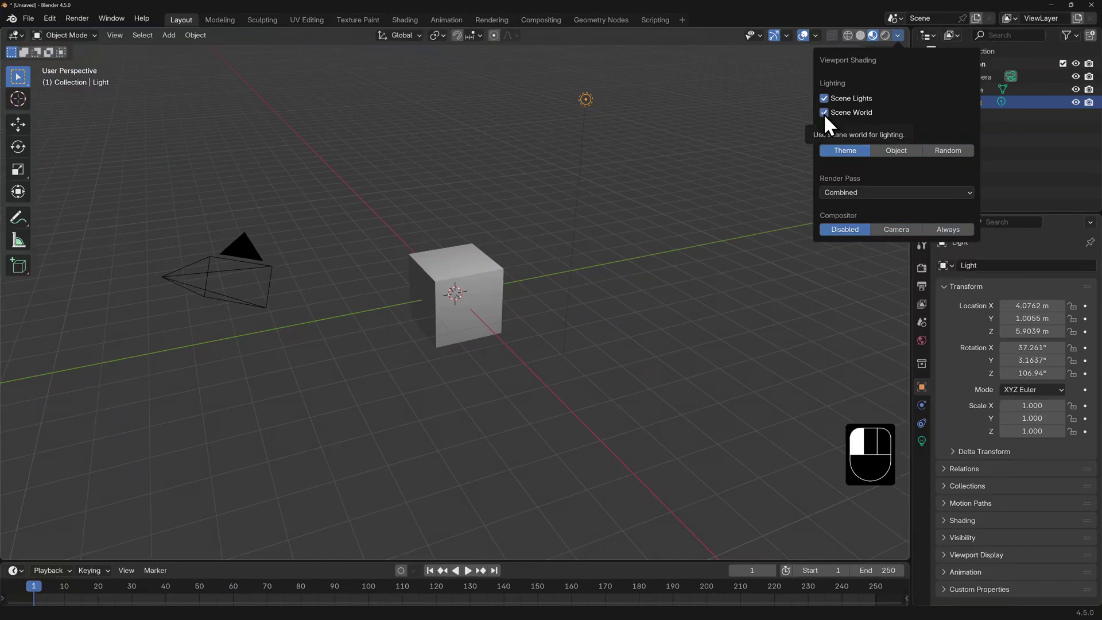
key("g")
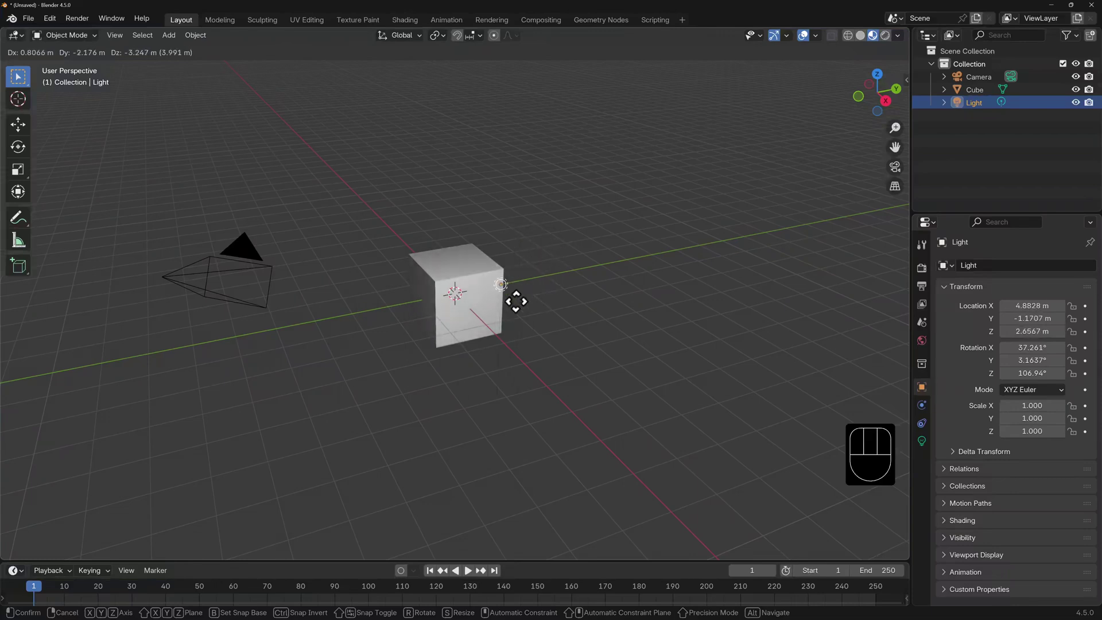
Place the light closer to the cube and set its colour to pale yellow #FFE098.
left_click(572, 222)
scroll(520, 300, "up", 2)
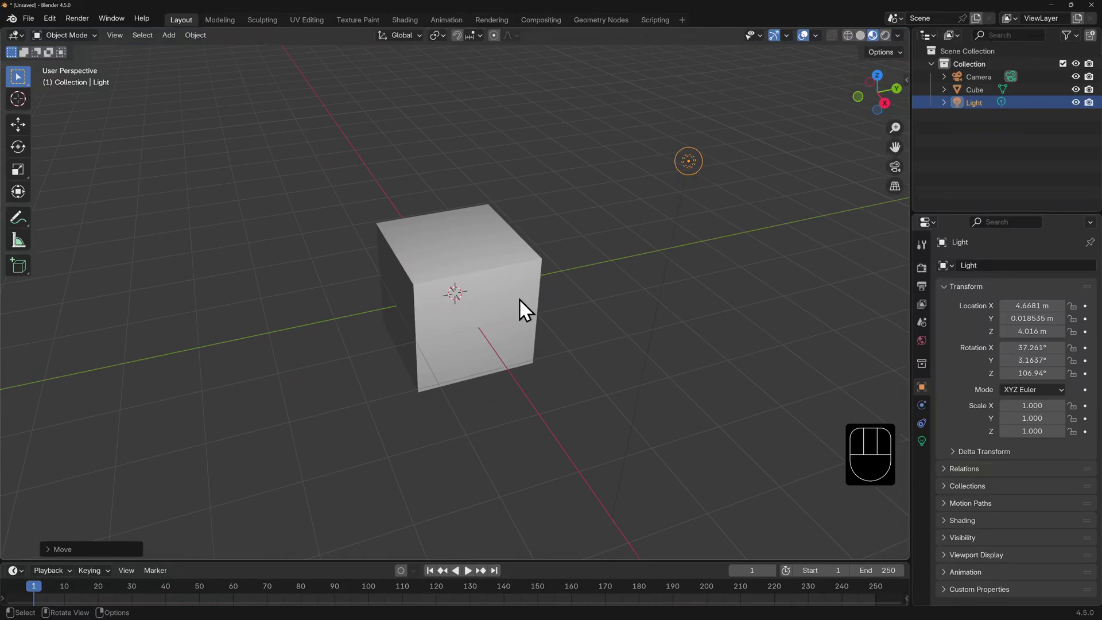
left_click(922, 441)
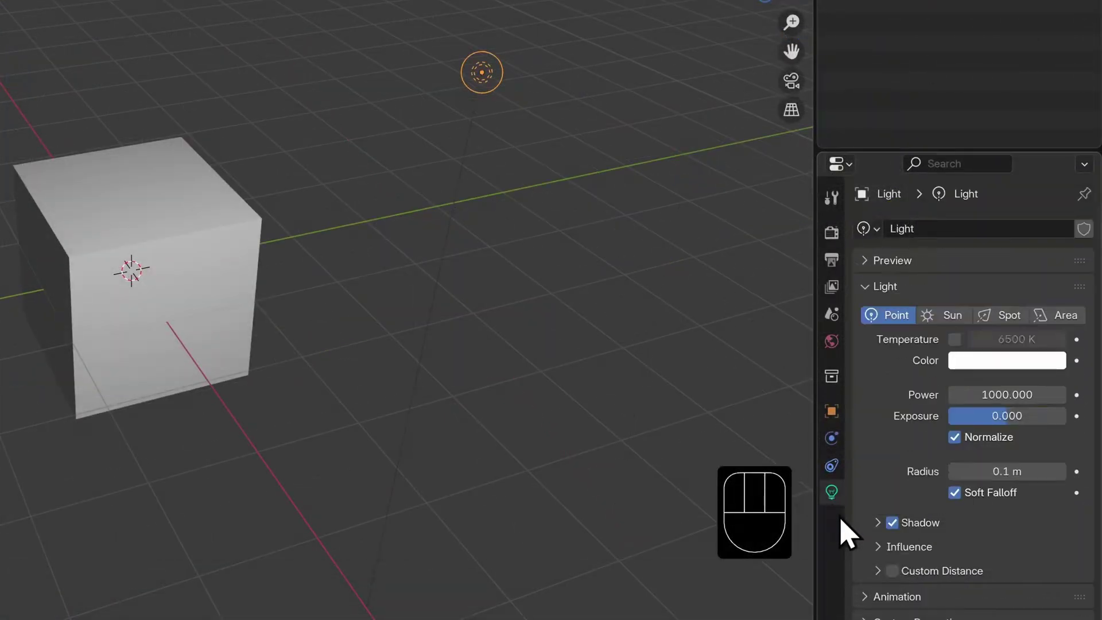
left_click(1026, 362)
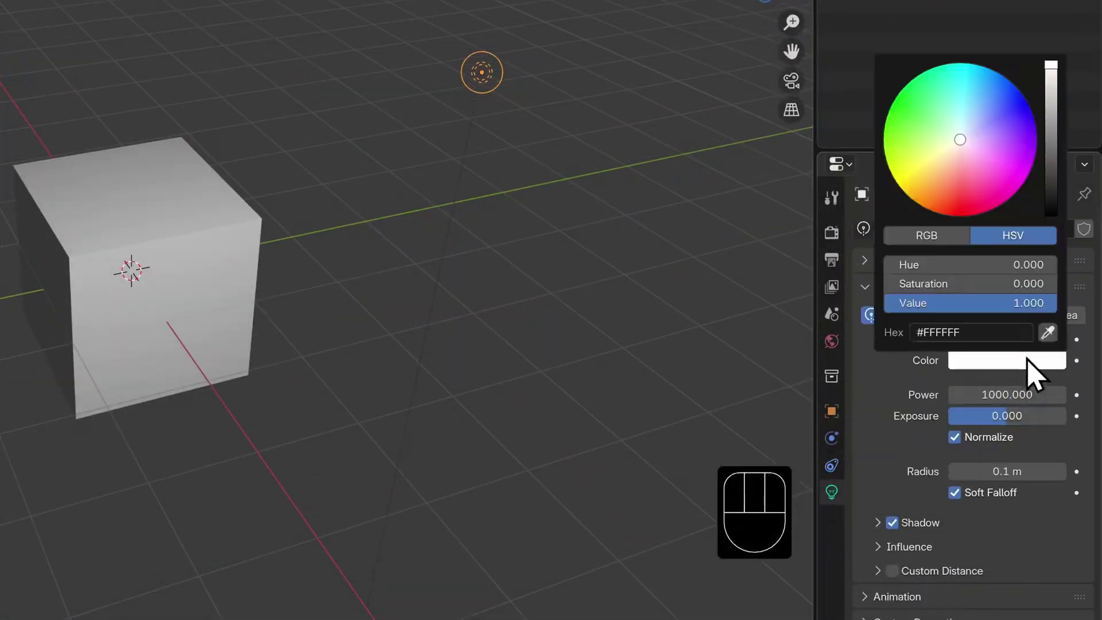
left_click(973, 92)
left_click_drag(972, 93, 935, 164)
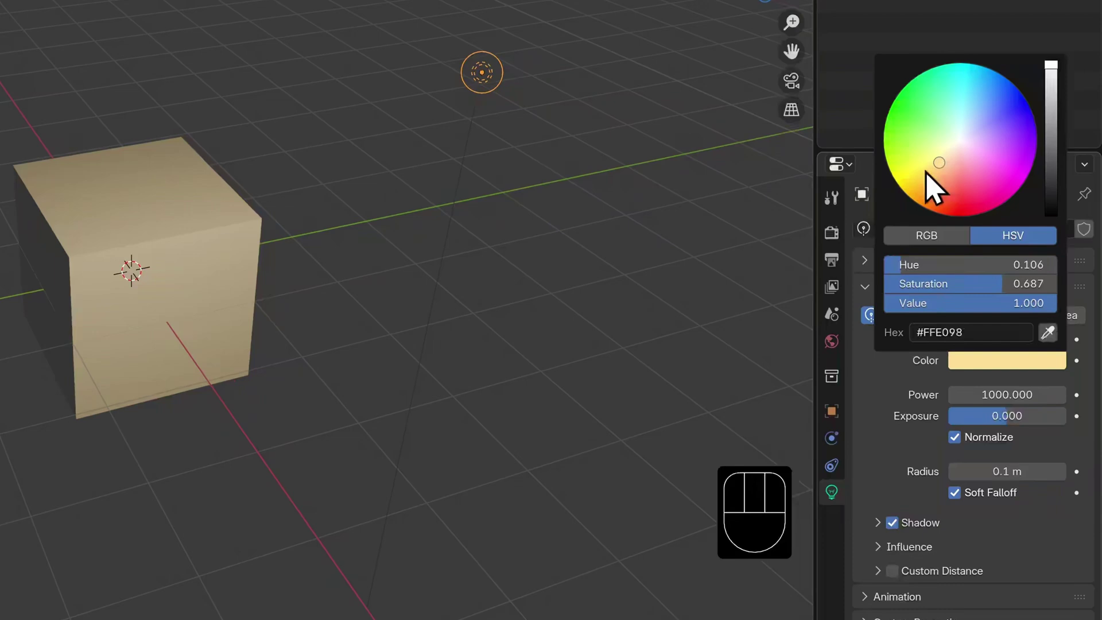
Try light power values of 5000 and then 200.
left_click(981, 394)
type("5000")
key("Return")
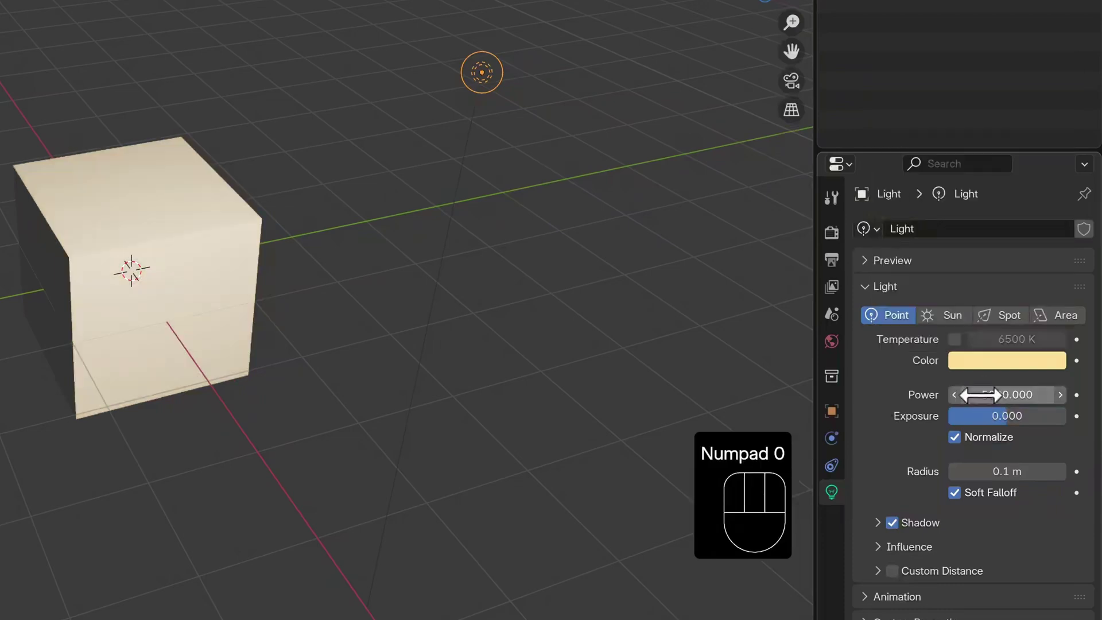
left_click(983, 394)
type("200")
key("Return")
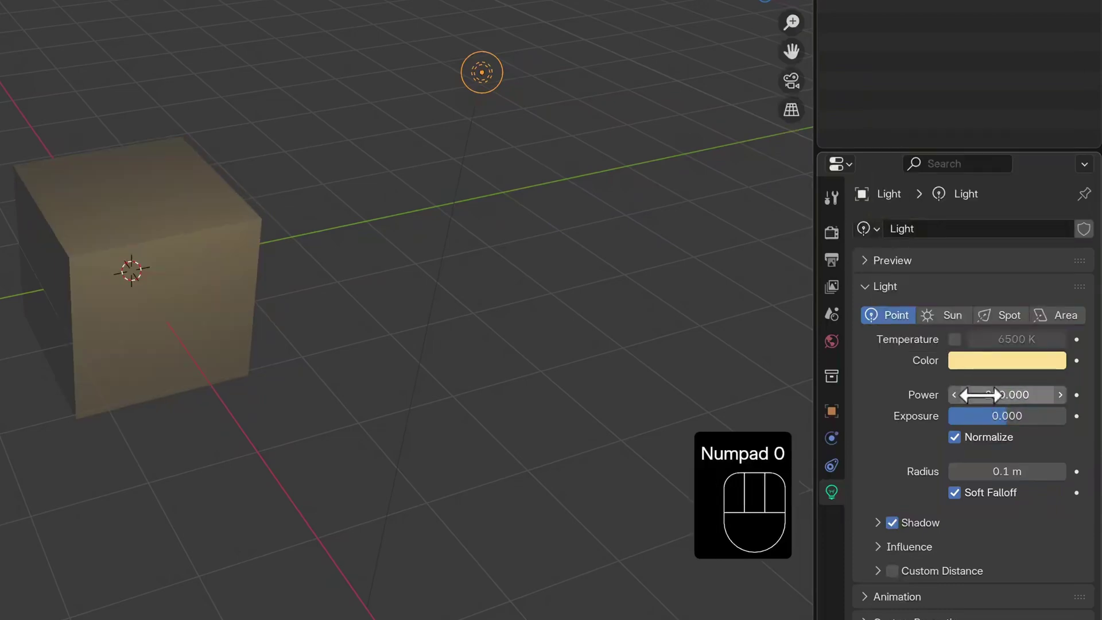
Test a higher exposure, then settle on Exposure 0 and Power 1000.
left_click_drag(989, 414, 1014, 409)
left_click(1014, 415)
type("0")
key("Return")
left_click(1004, 395)
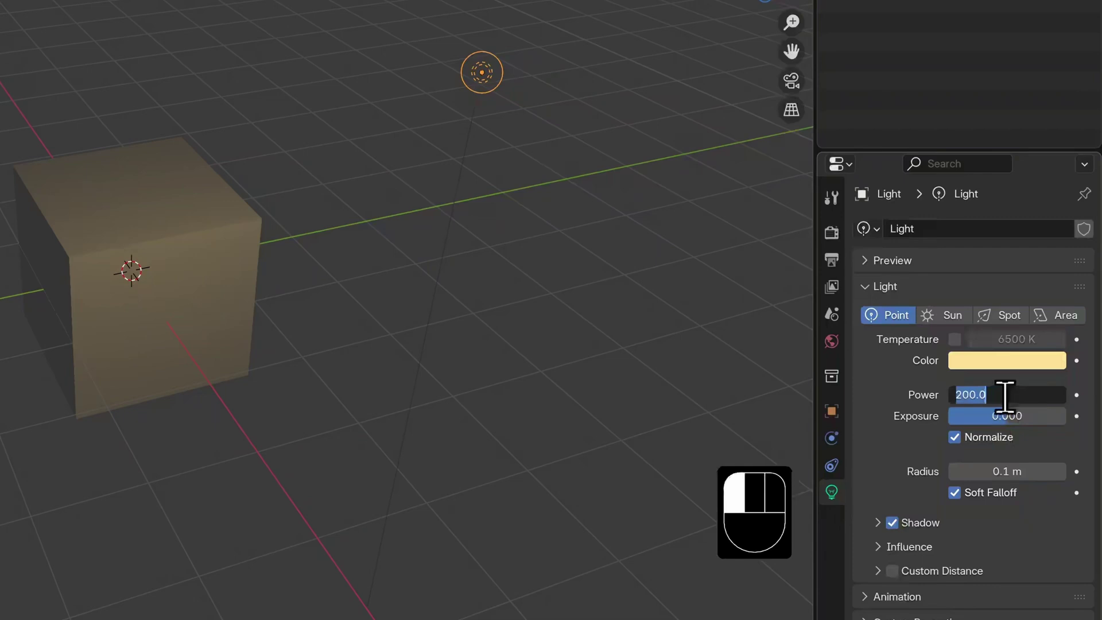
type("1000")
key("Return")
Set the light radius to 0.68 m and expand the Shadow settings.
mouse_move(992, 471)
left_mouse_down()
mouse_move(1051, 472)
mouse_move(1001, 470)
left_mouse_up()
left_click(880, 523)
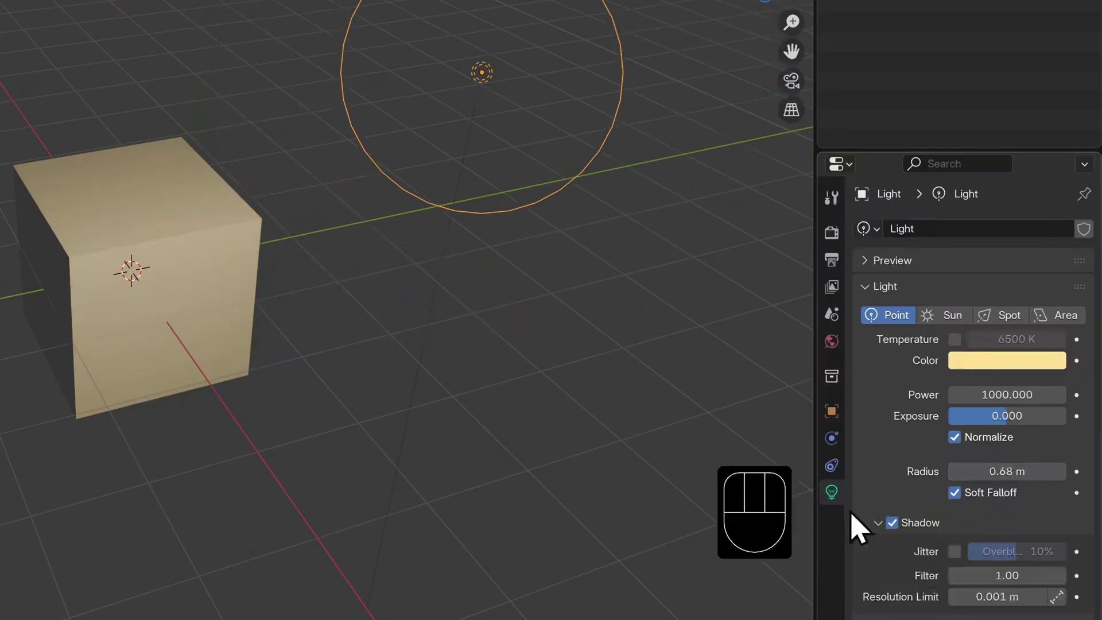
key("shift+a")
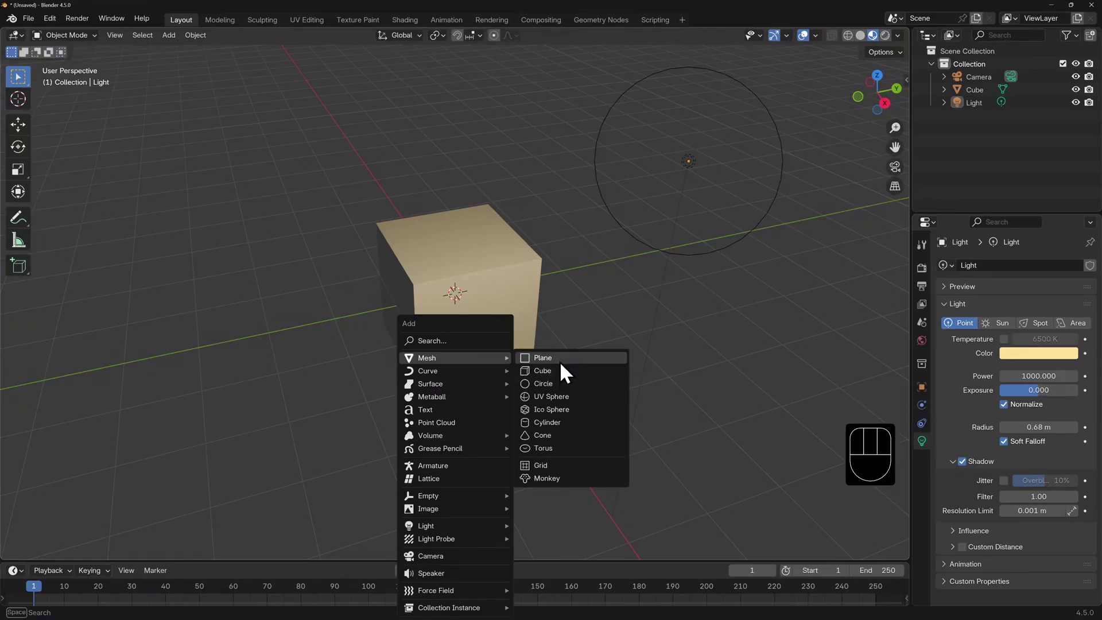
Add a plane and scale it up in Edit Mode to lie under the cube.
left_click(564, 359)
key("Tab")
key("s")
left_click(680, 383)
key("Tab")
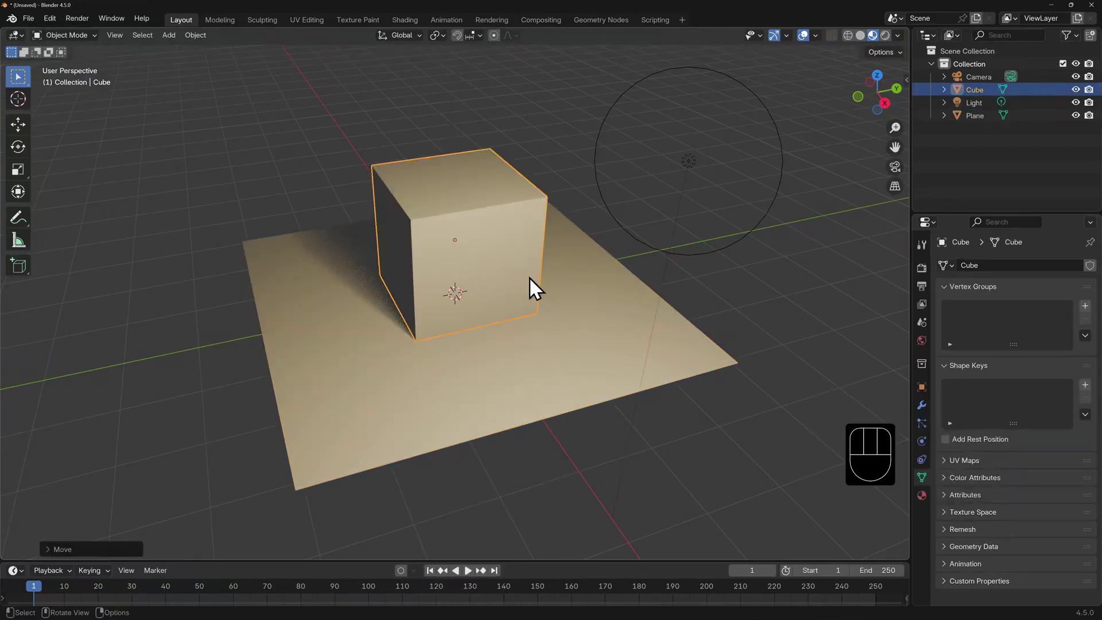
middle_click_drag(536, 287, 499, 328)
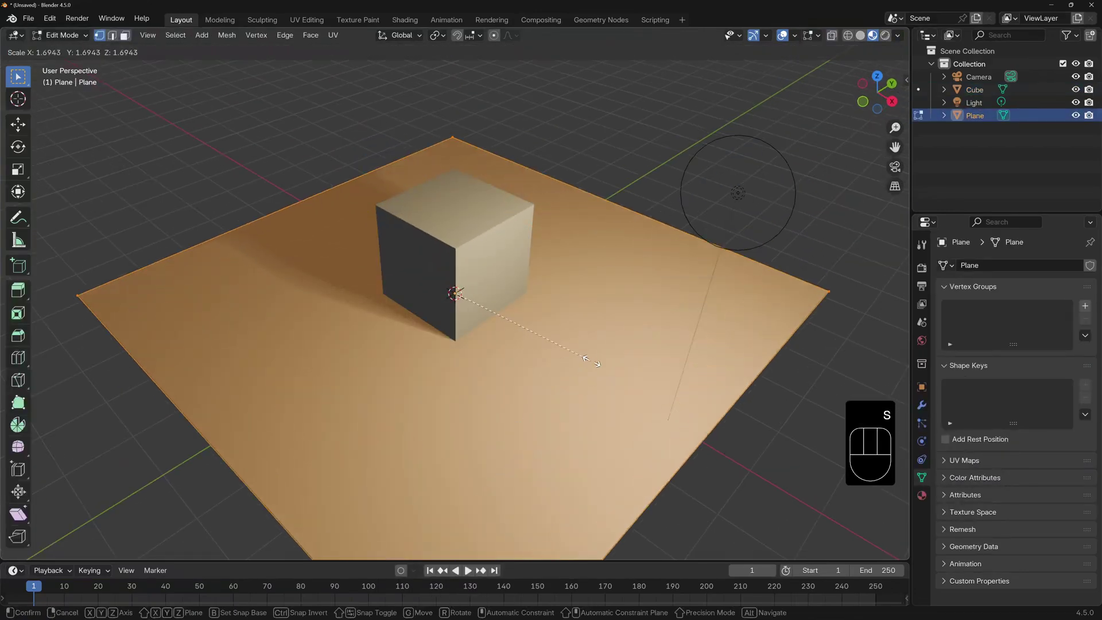
left_click(597, 363)
key("Tab")
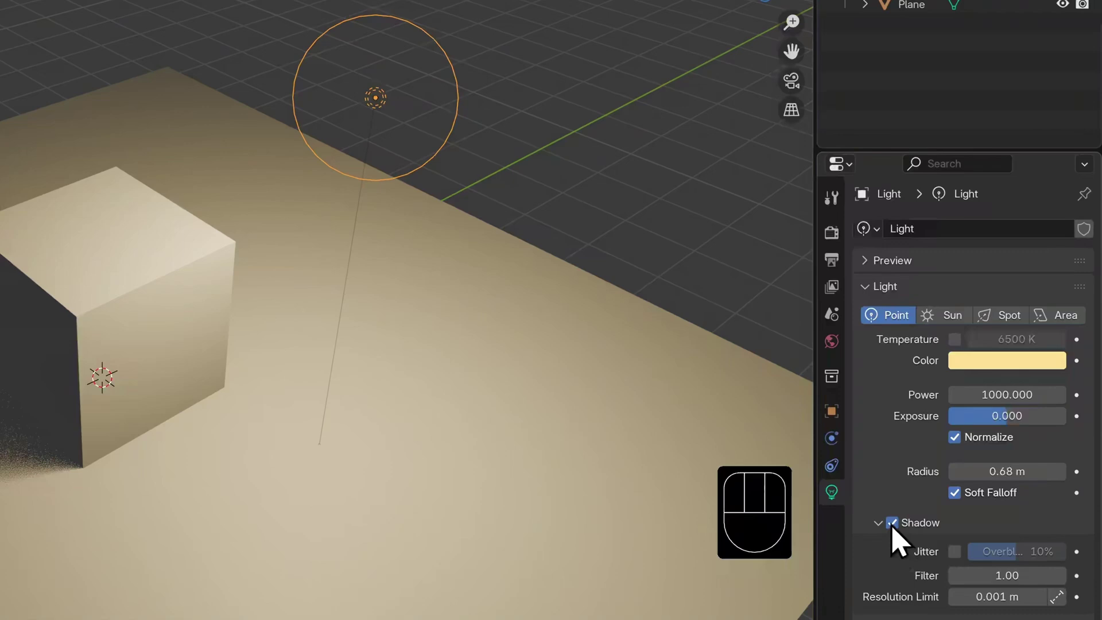
Toggle shadows off and on, use a 5000 K colour temperature, and make the light a Sun.
left_click(892, 523)
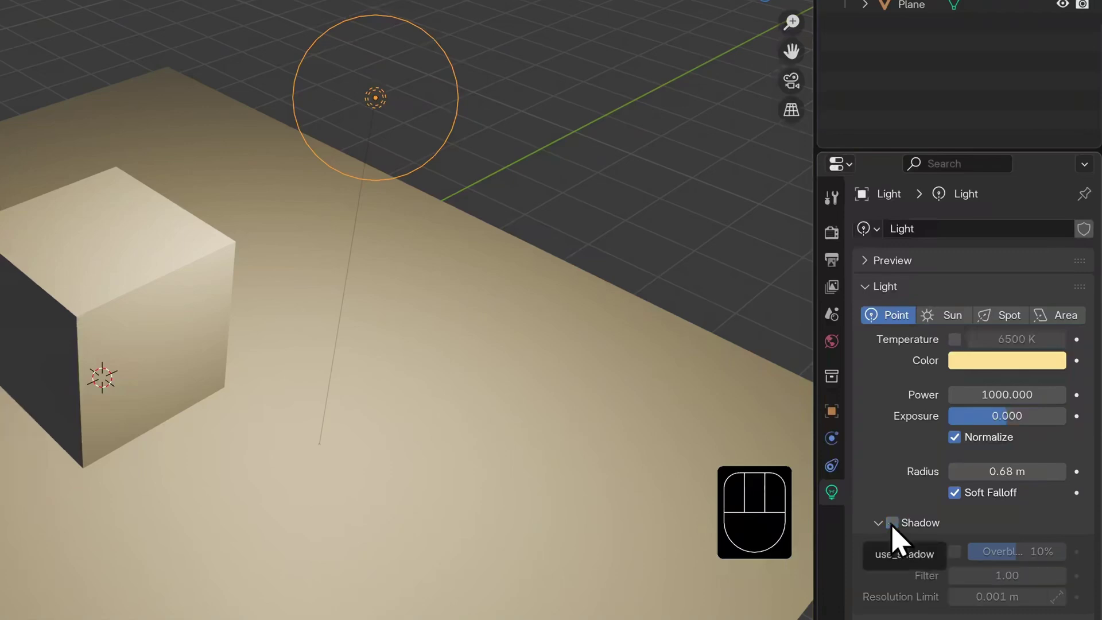
left_click(892, 523)
left_click(954, 339)
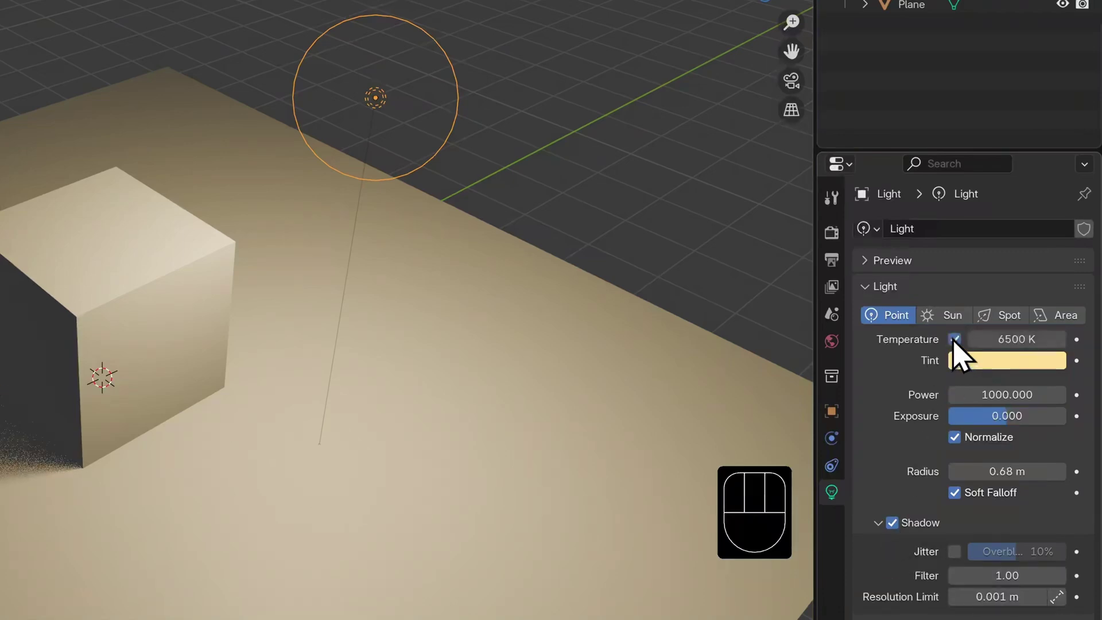
left_click(1010, 340)
type("5000")
key("Return")
left_click(946, 316)
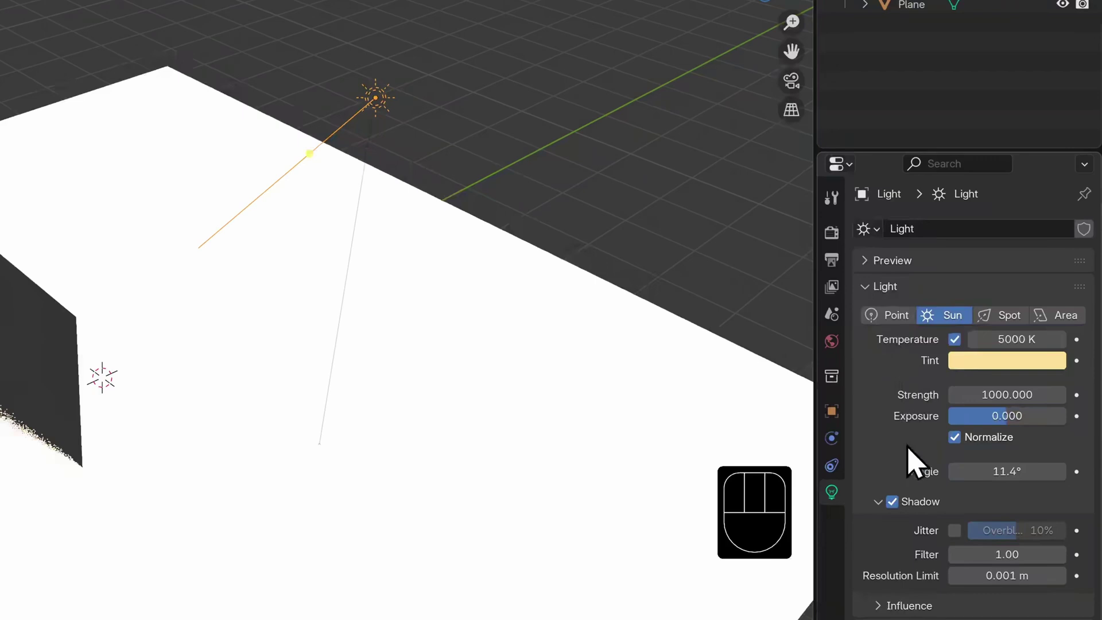
Set the sun's strength to 10 and move it along the Y axis.
left_click(934, 394)
type("10")
key("Return")
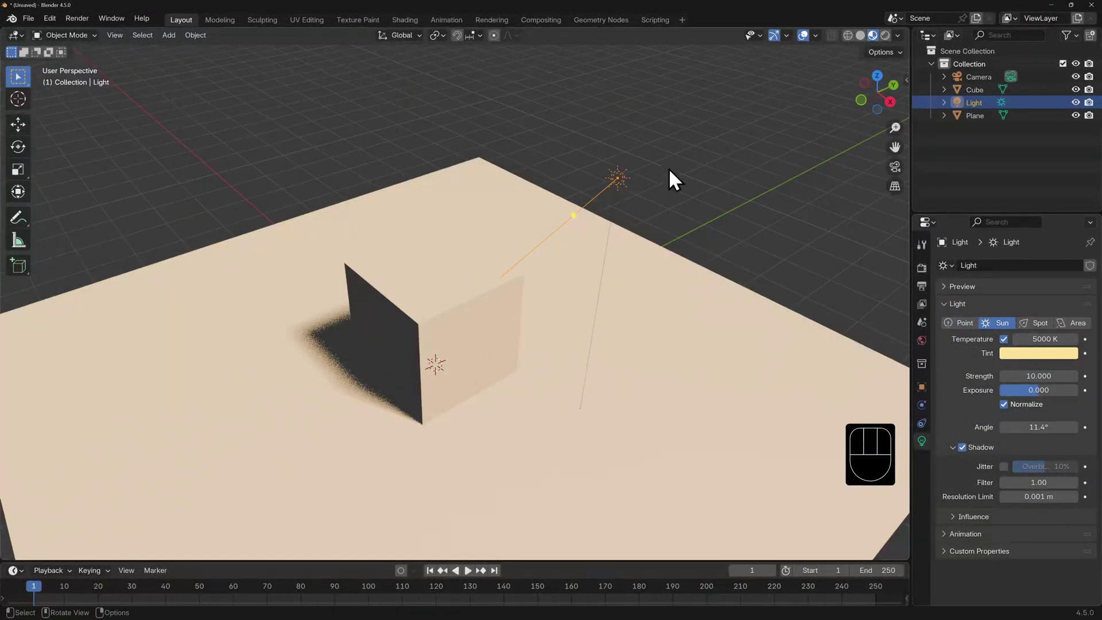
key("g")
key("y")
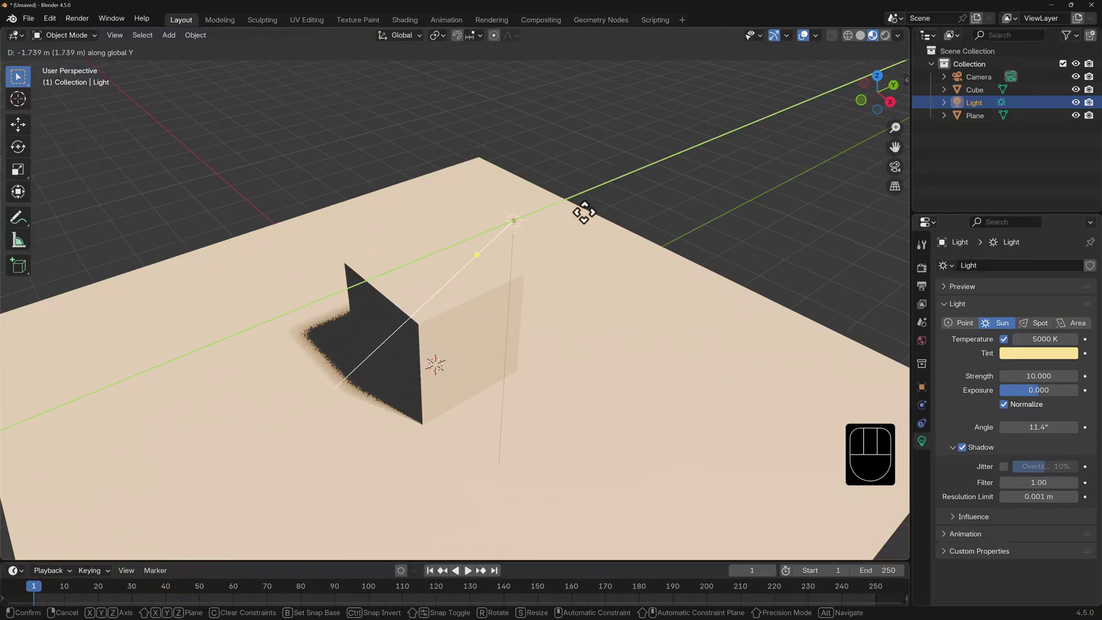
left_click(643, 213)
Rotate the sun about Z and then X so the cube casts a long shadow.
key("r")
key("z")
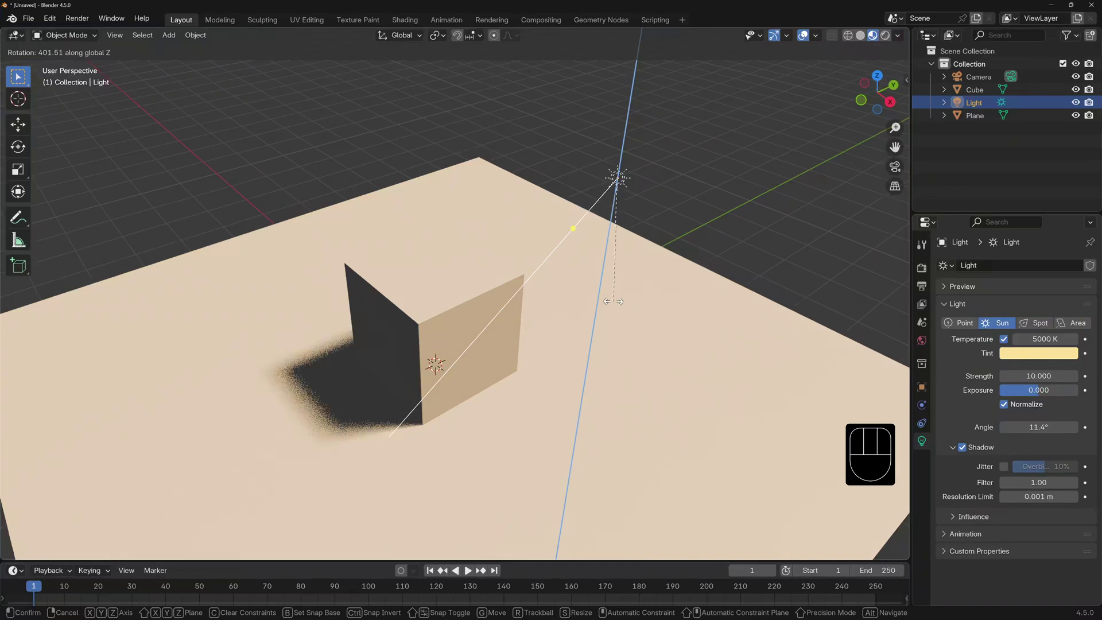
left_click(572, 320)
key("r")
key("x")
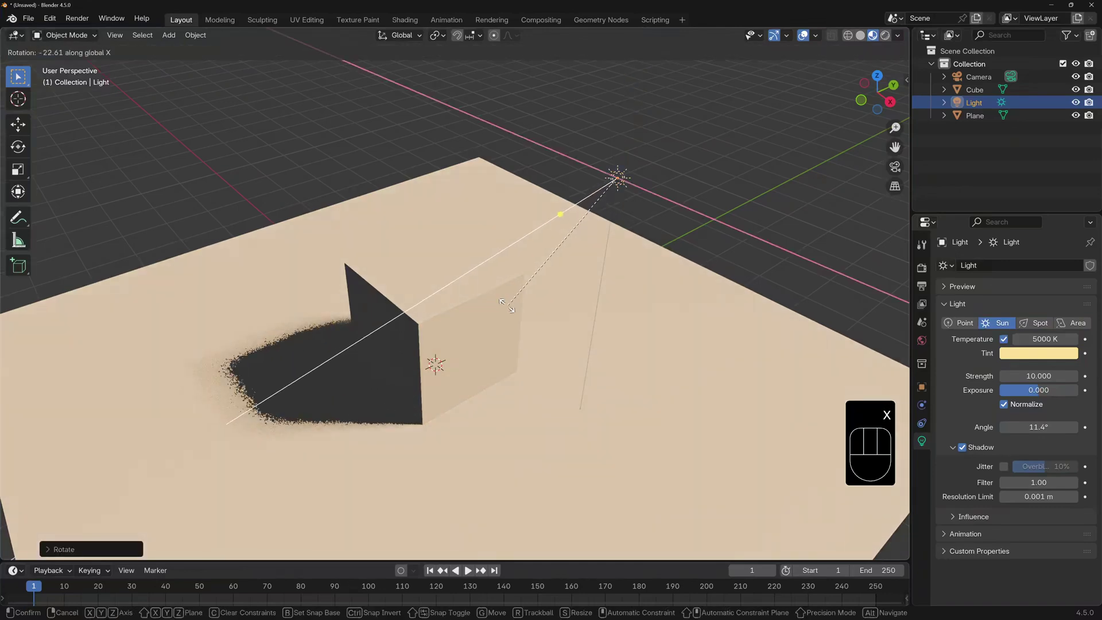
left_click(499, 311)
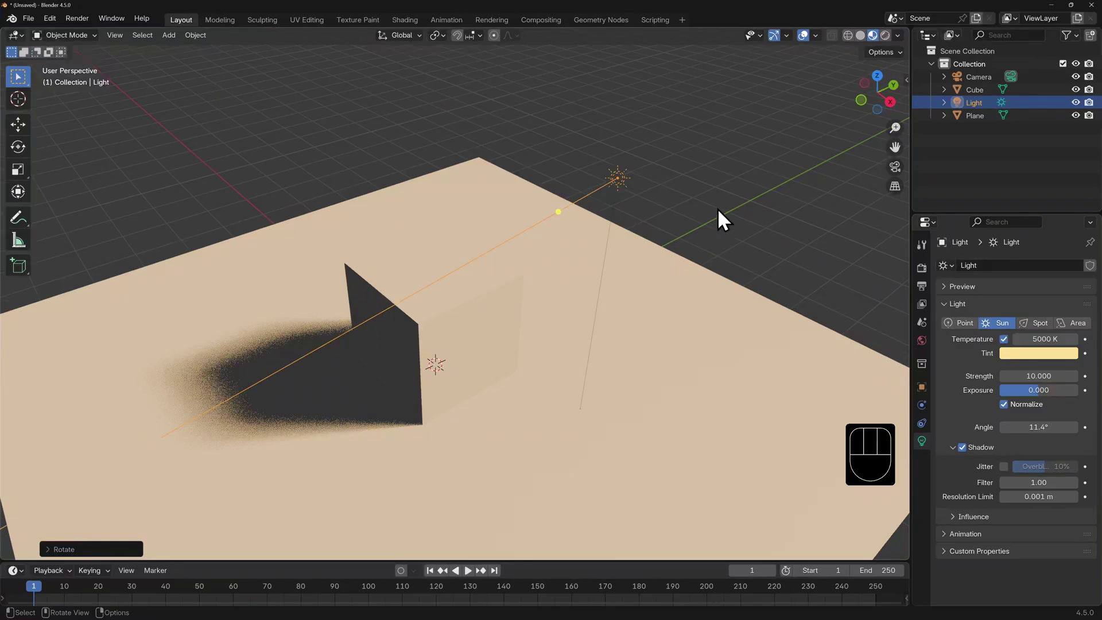
Make the light a spot with power 250 and a narrower cone of about 62.5°.
left_click(1045, 322)
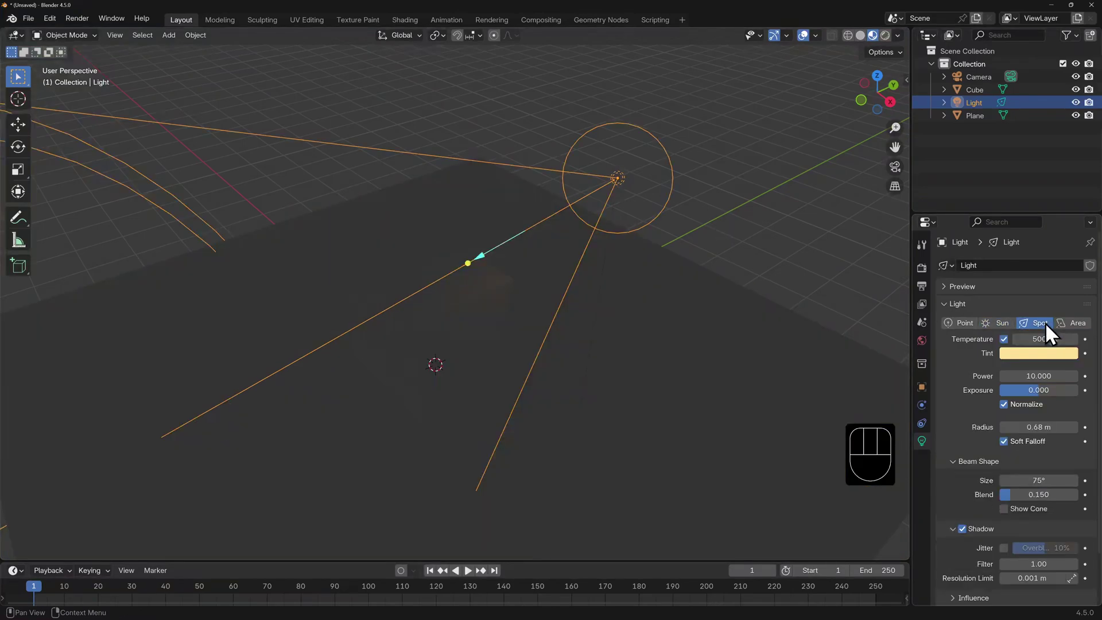
left_click(1039, 376)
type("250")
key("Return")
middle_click_drag(845, 364, 660, 190)
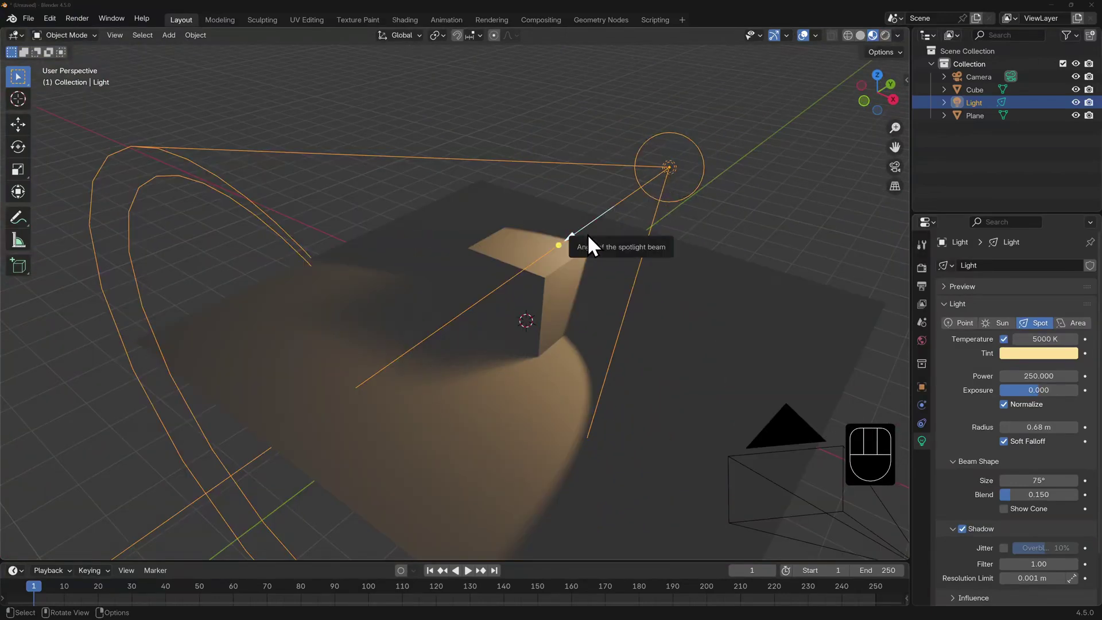
left_click_drag(588, 238, 589, 274)
left_click_drag(1021, 482, 1051, 494)
Move the light along its own axis and change it into an Area light.
key("g")
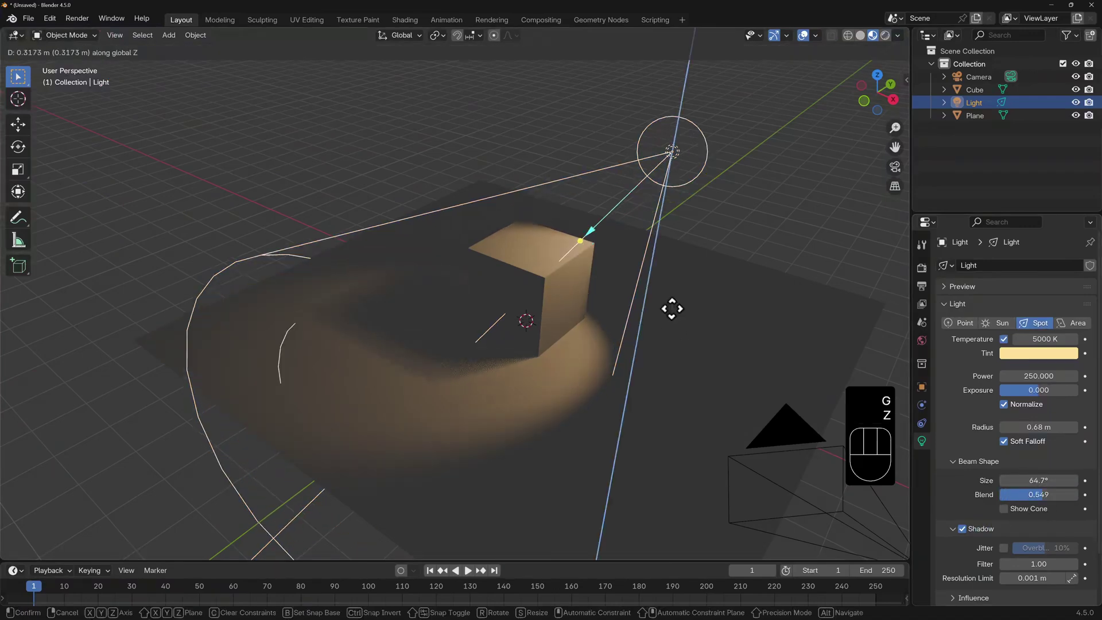
key("z")
key("z")
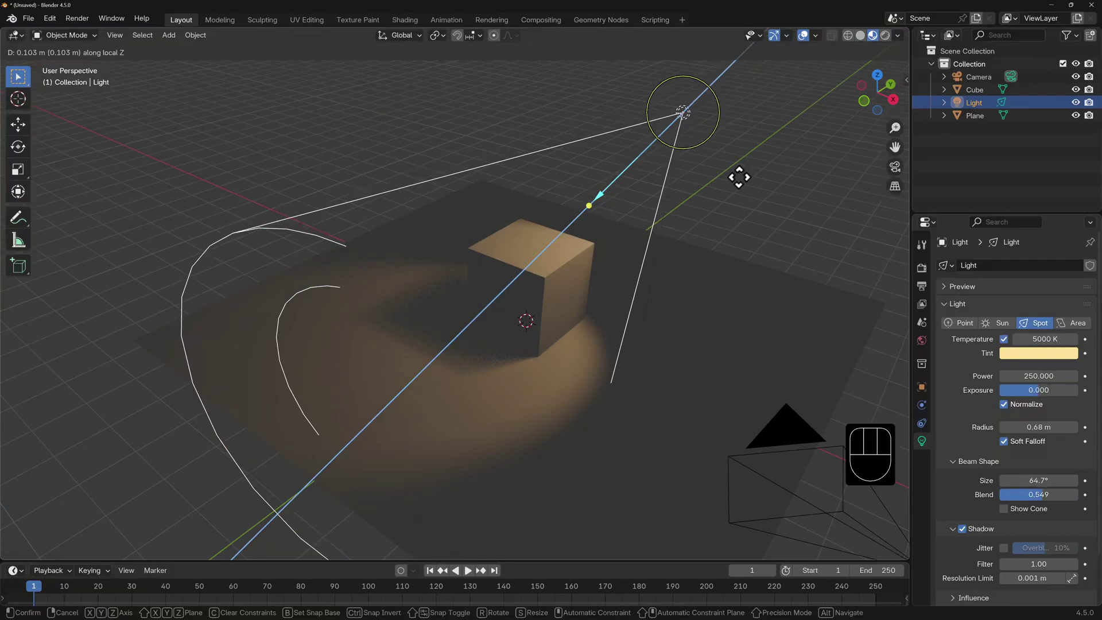
left_click(737, 179)
left_click(1078, 323)
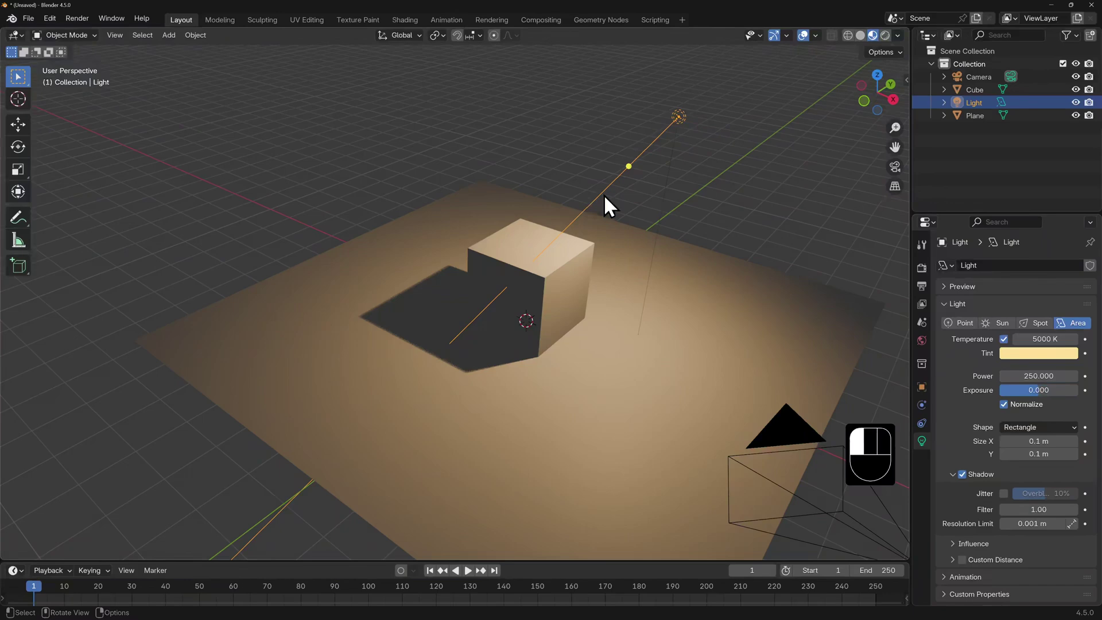
Rotate the area light about the vertical axis.
key("r")
key("z")
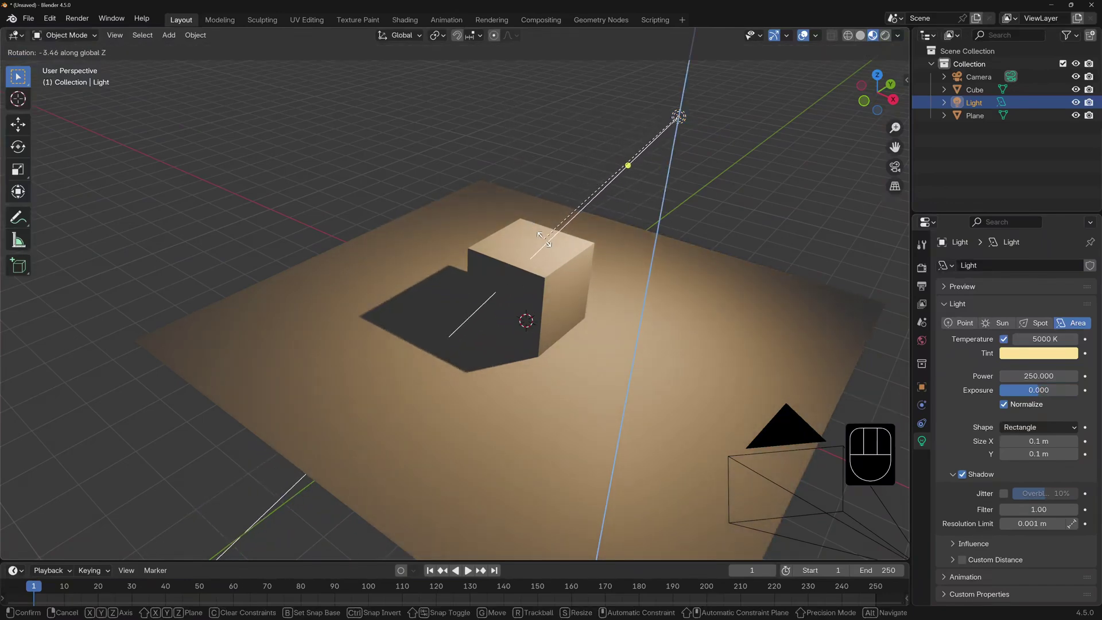
left_click(548, 237)
Raise the area light's power to 500,000 and make it a 3.58 m disk.
left_click_drag(1036, 375, 1057, 375)
mouse_move(1039, 441)
left_mouse_down()
mouse_move(1073, 441)
mouse_move(1032, 422)
left_mouse_up()
left_click(1032, 424)
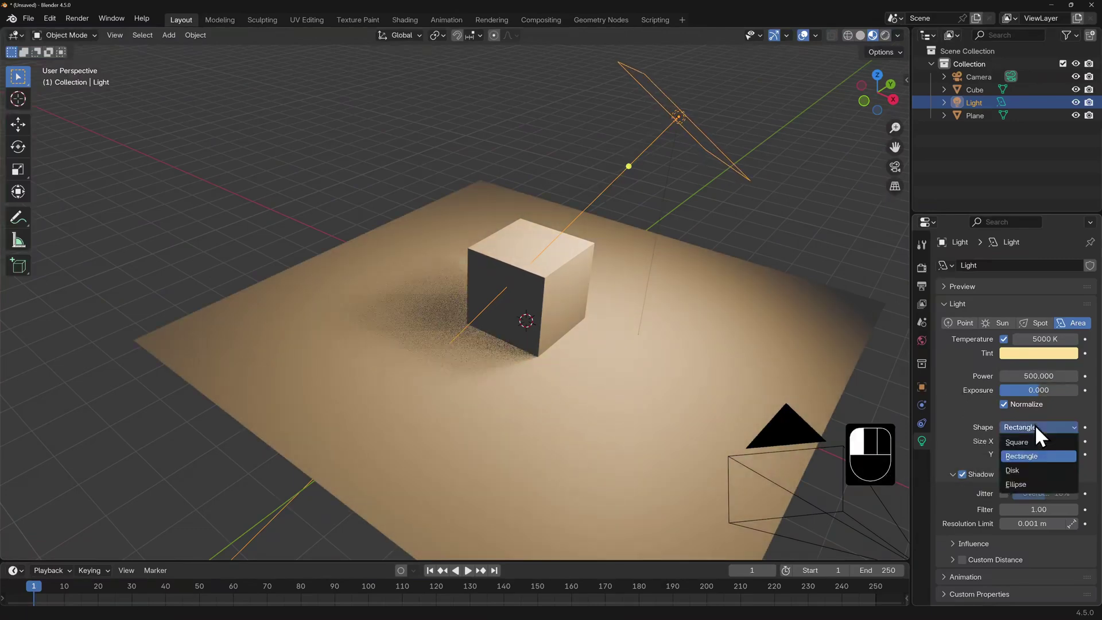
left_click(1026, 470)
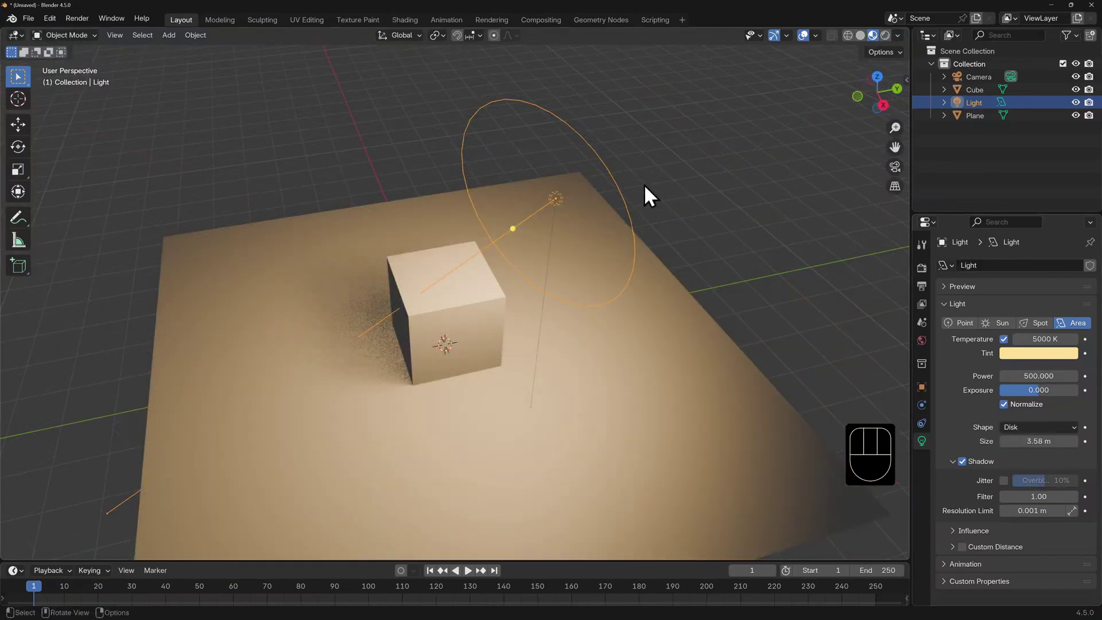
key("shift+d")
Rotate the duplicated light, then linked-duplicate it as Light.002 and move it along Z.
key("r")
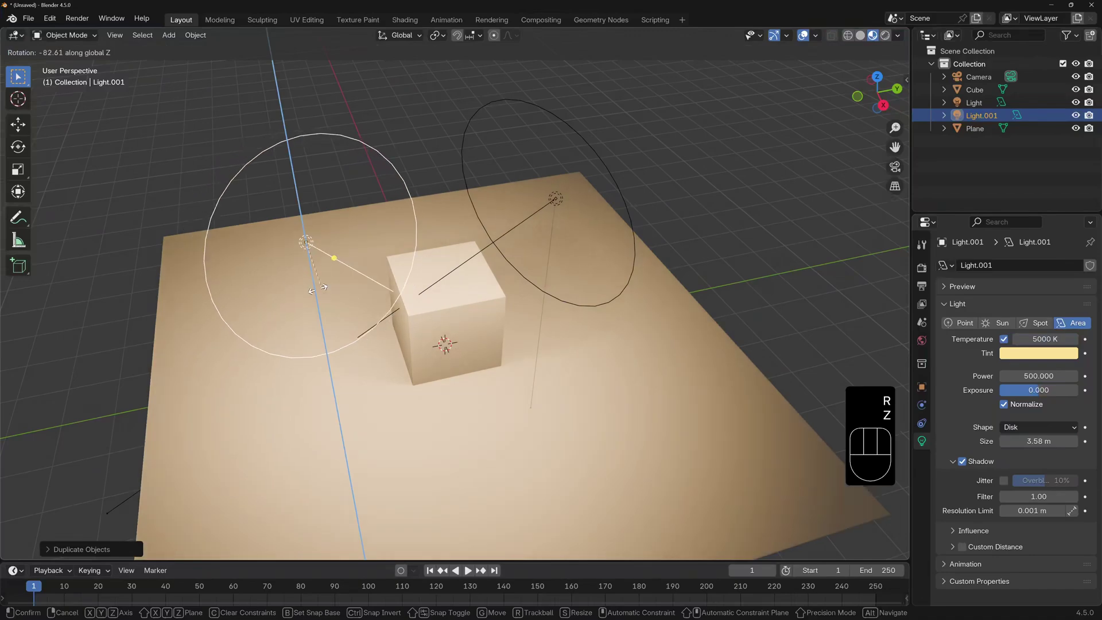
left_click(312, 297)
middle_click_drag(312, 298, 642, 253)
key("alt+d")
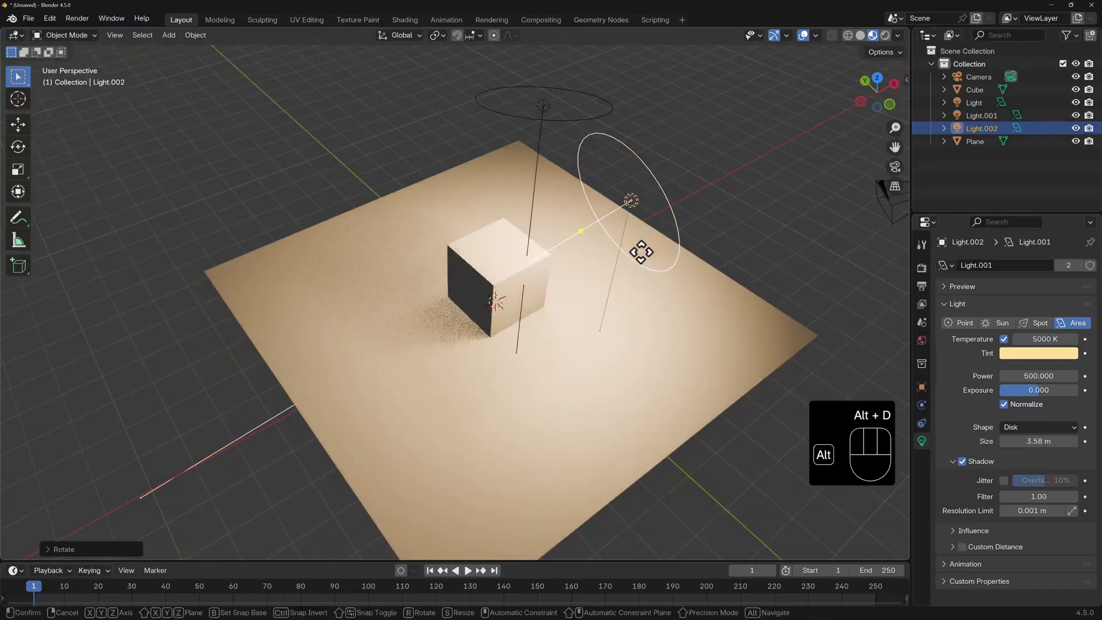
key("x")
key("z")
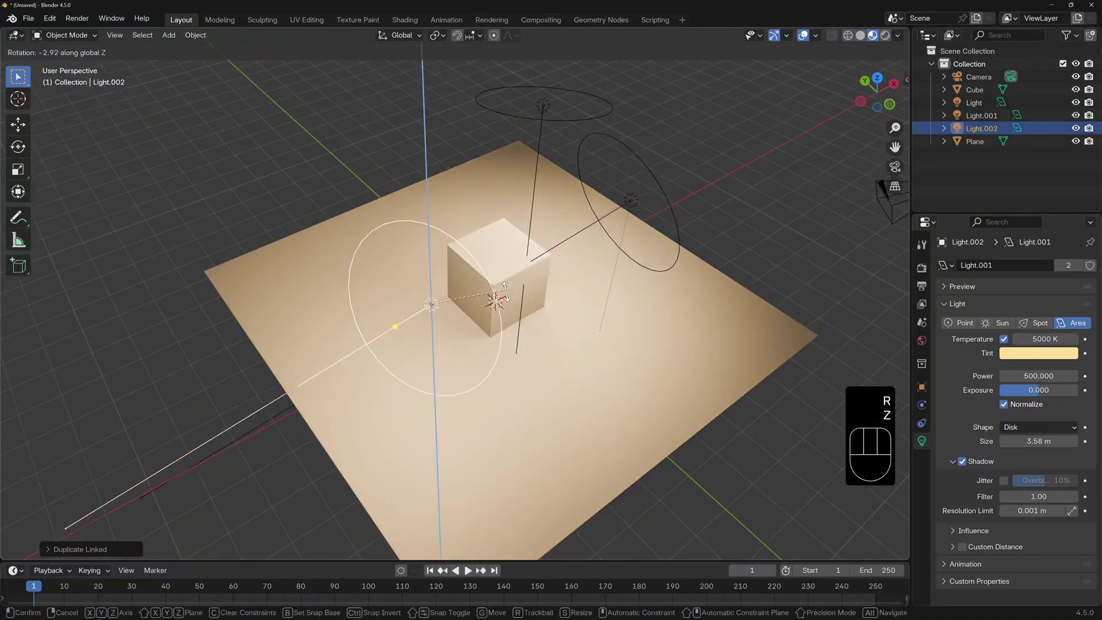
left_click(446, 337)
middle_click_drag(444, 314, 411, 286)
Give the disk lights a cyan tint, power 600 and a 4.99 m size.
left_click(1009, 353)
mouse_move(1025, 289)
left_mouse_down()
mouse_move(1010, 302)
mouse_move(1027, 301)
left_mouse_up()
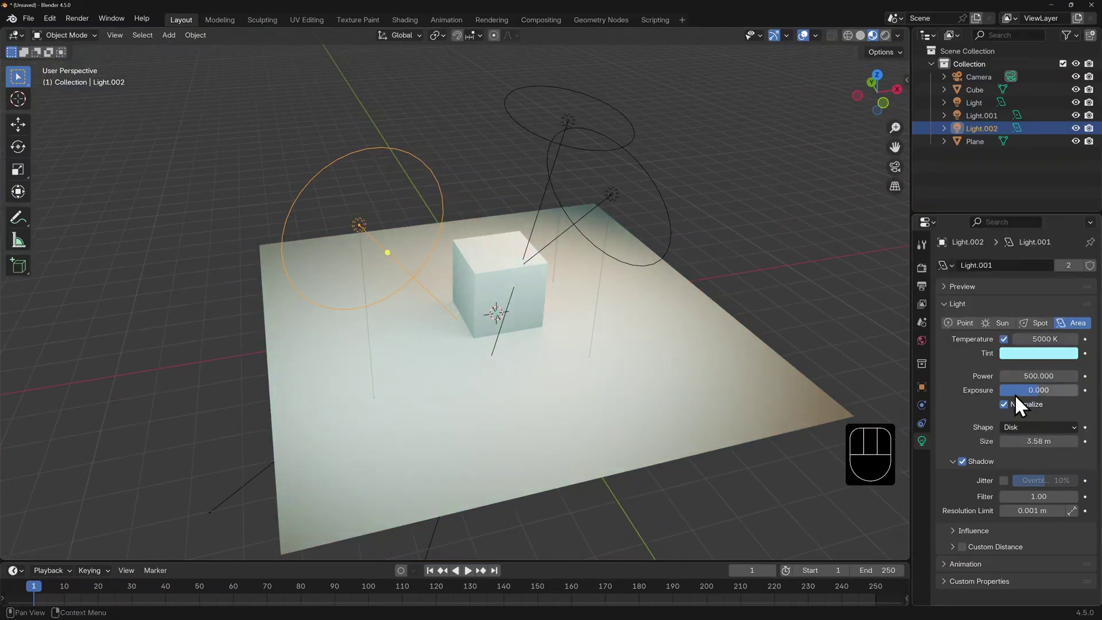
left_click(1027, 376)
type("600")
key("Return")
left_click_drag(1039, 440, 1077, 441)
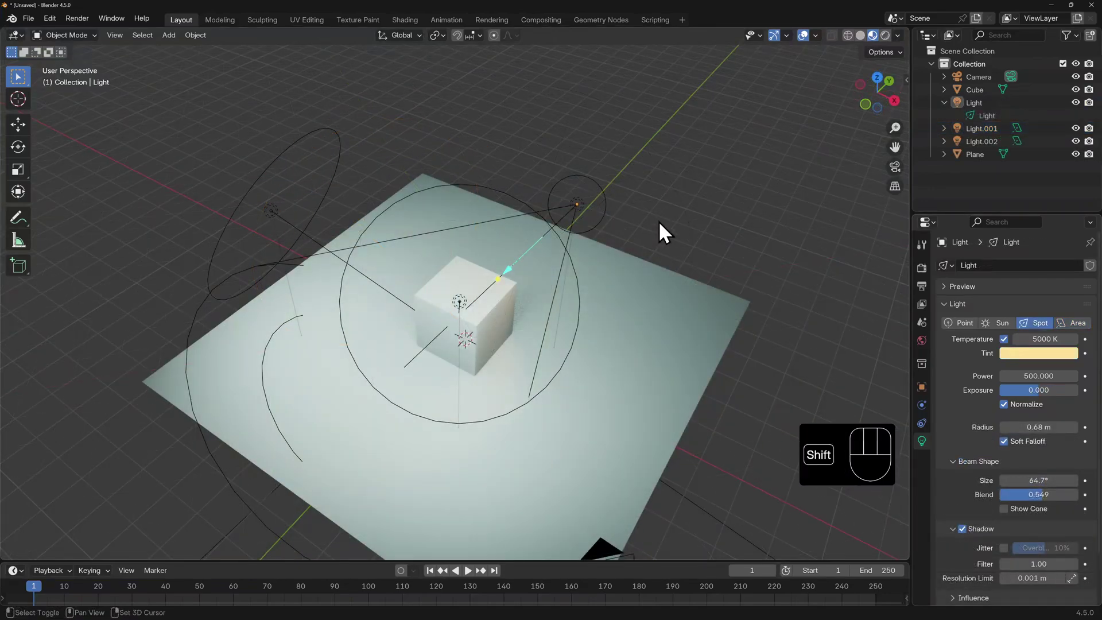
Add a Sun light and isolate it in local view.
key("shift+a")
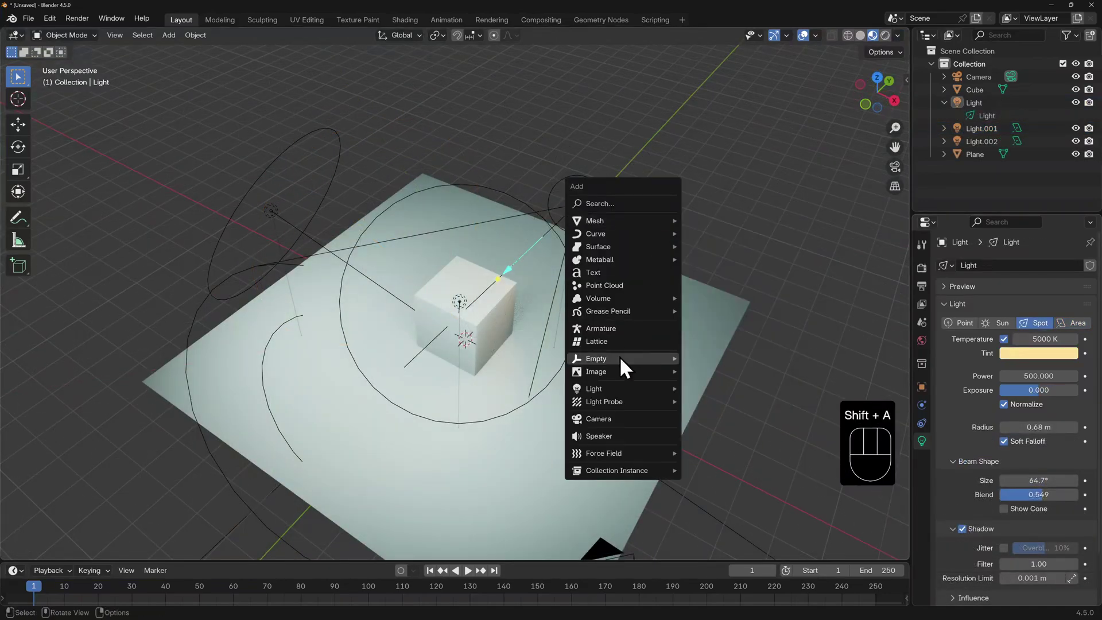
mouse_move(605, 389)
left_click(745, 403)
key("KP_Divide")
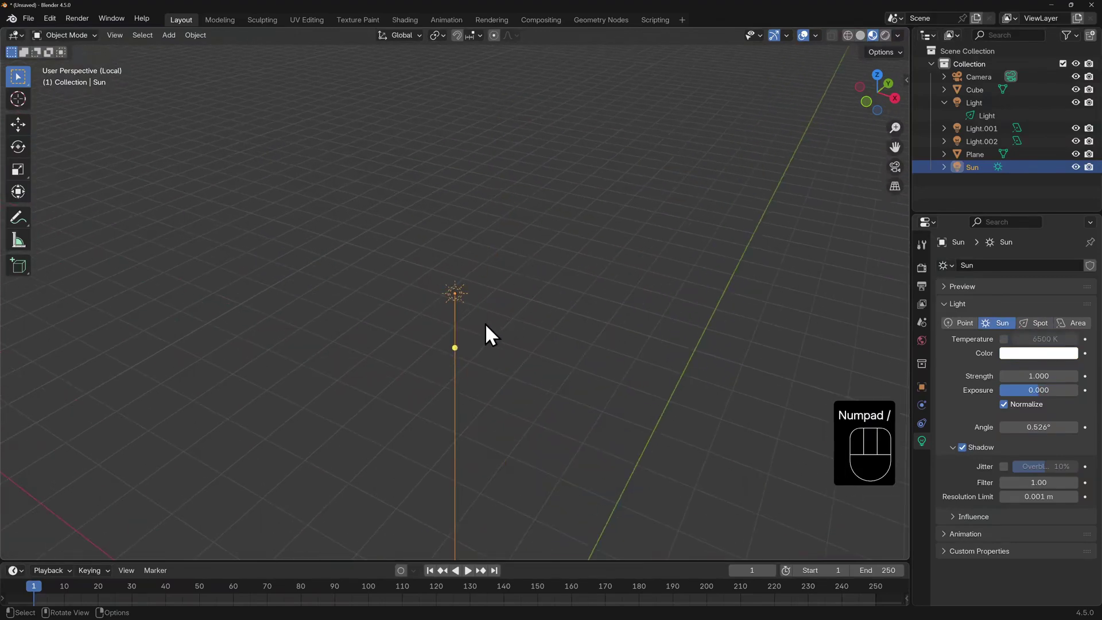
Switch the new light to Point type and rename its light data to 'Point'.
left_click(945, 168)
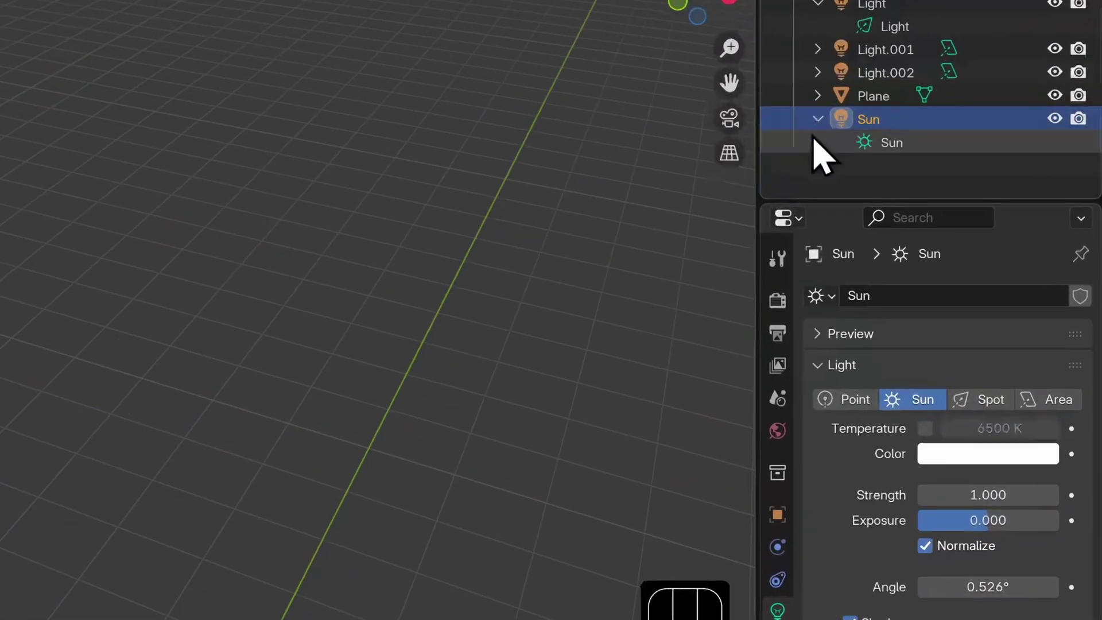
left_click(905, 148)
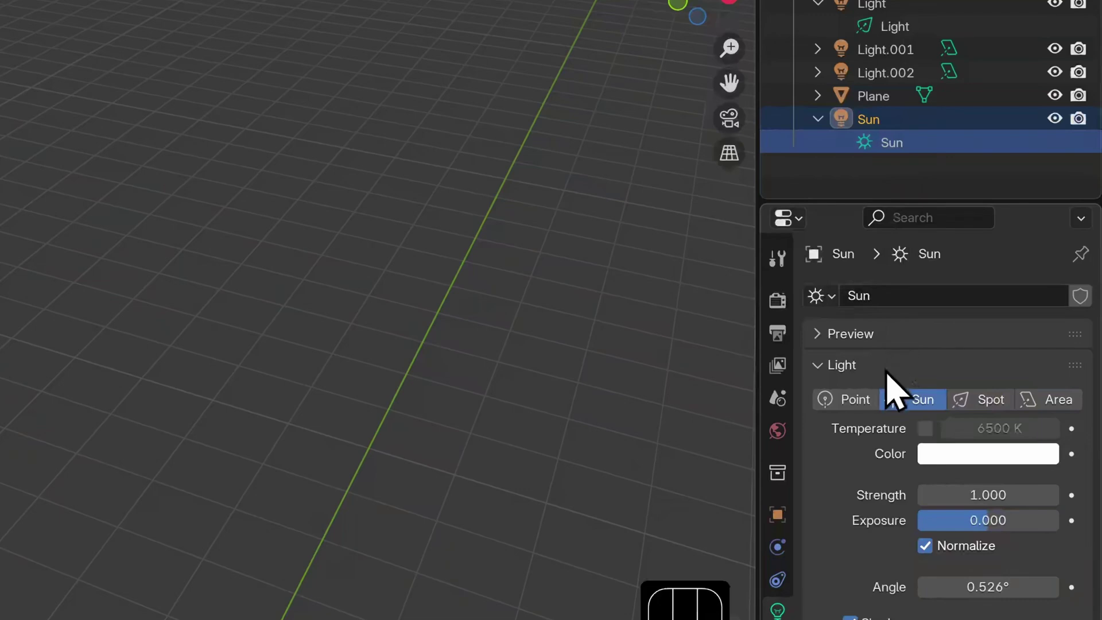
left_click(864, 402)
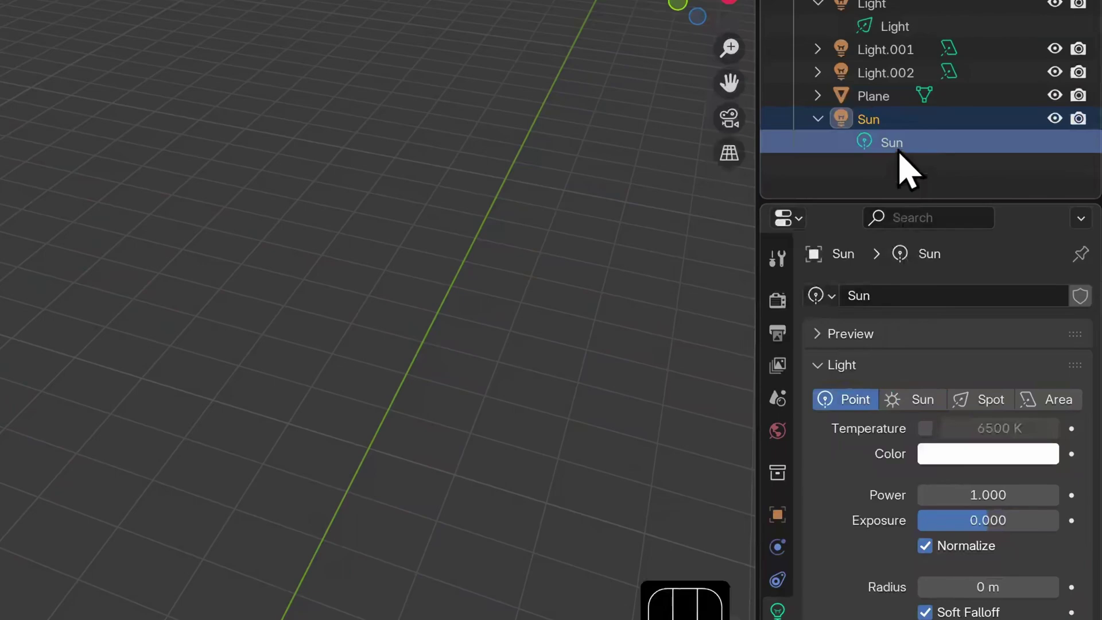
left_click(888, 299)
type("Point")
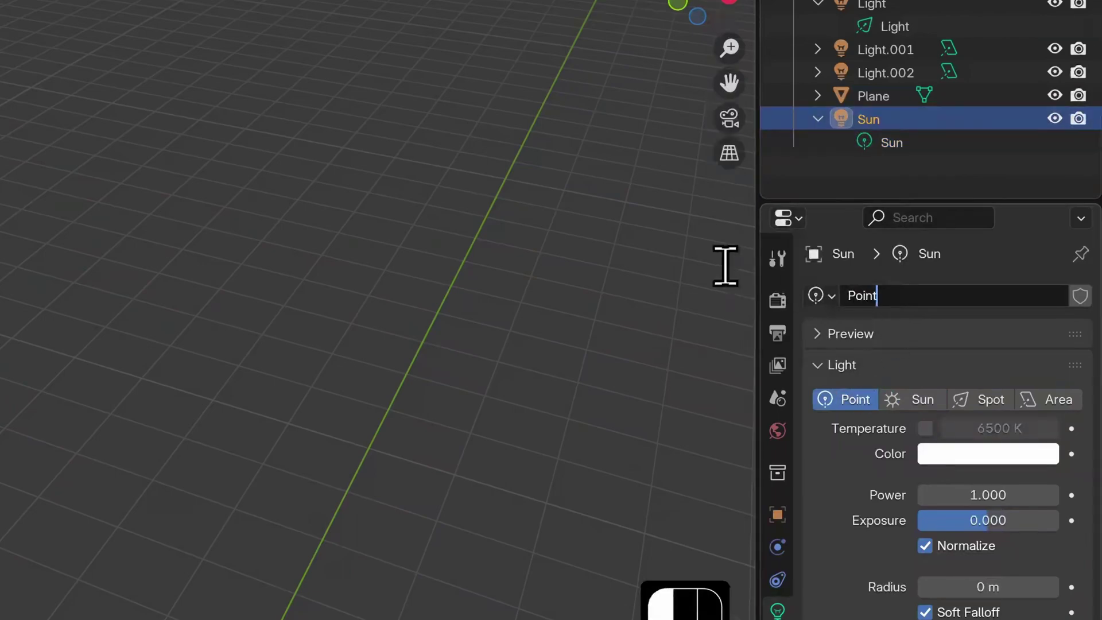
key("Return")
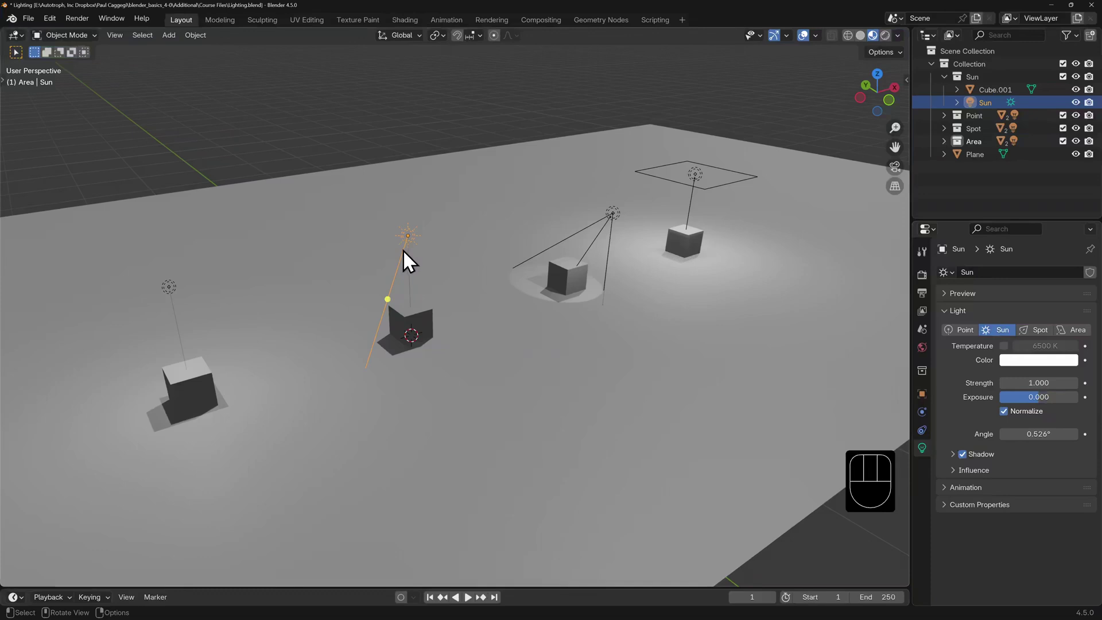
Rotate the demo sun lamp about Y and then Z, swinging its cube's shadow across the plane.
key("r")
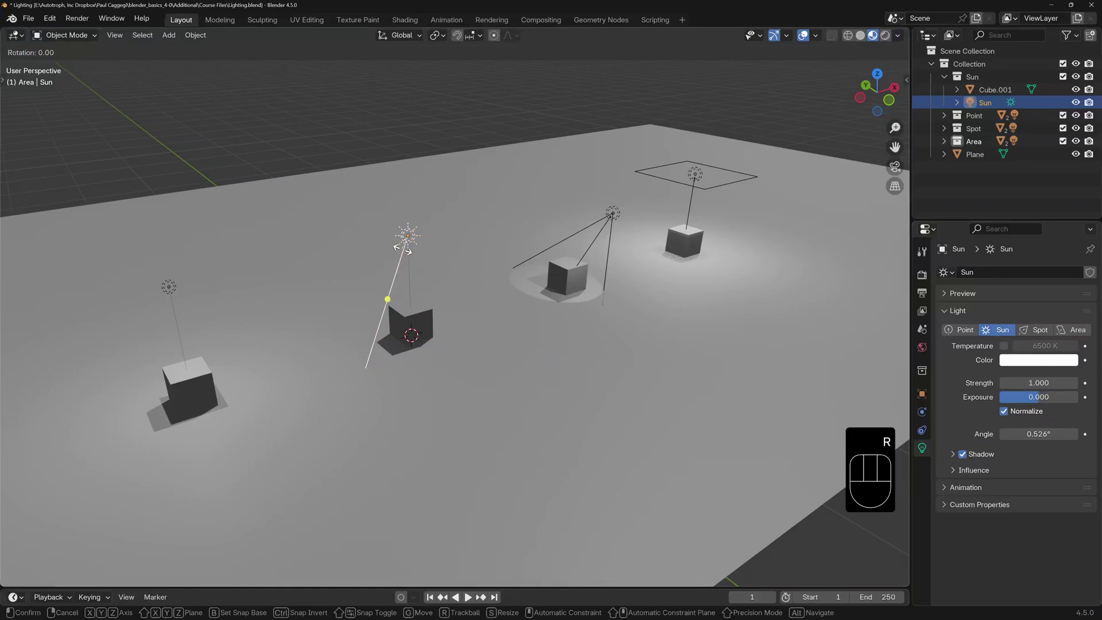
key("z")
key("Escape")
key("r")
key("y")
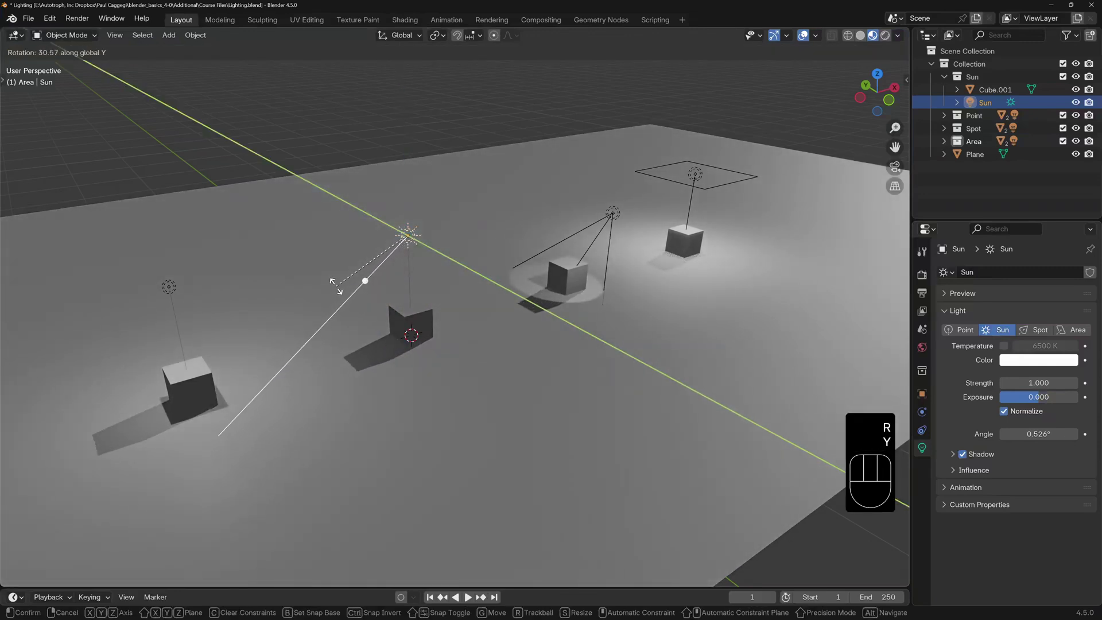
left_click(338, 297)
key("r")
key("z")
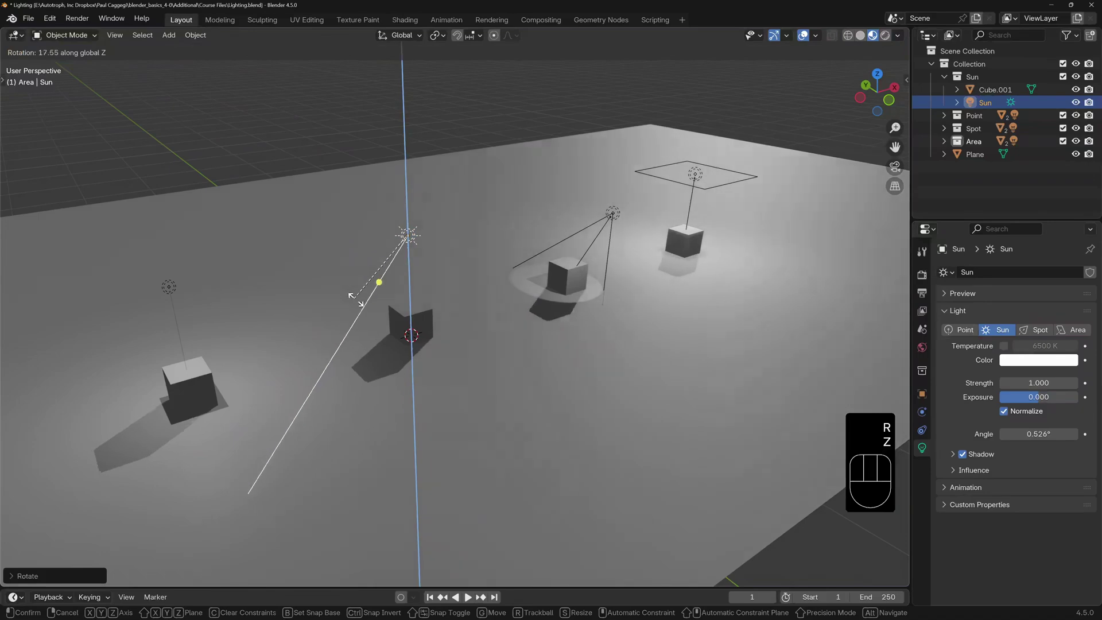
left_click(369, 300)
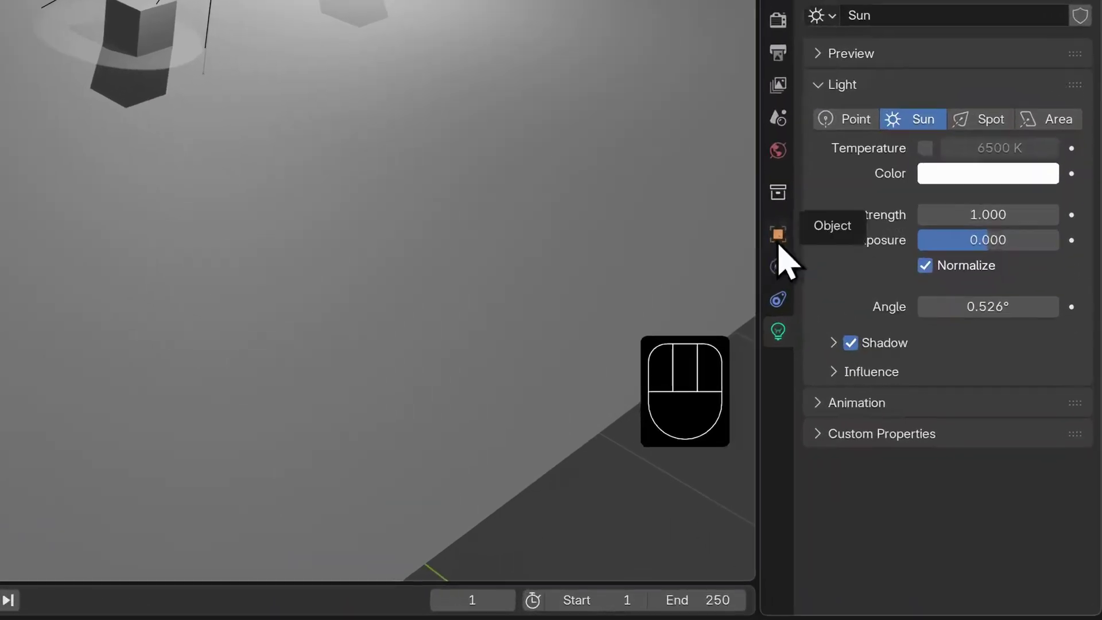
Set the Sun light's light linking to the Sun collection.
left_click(779, 235)
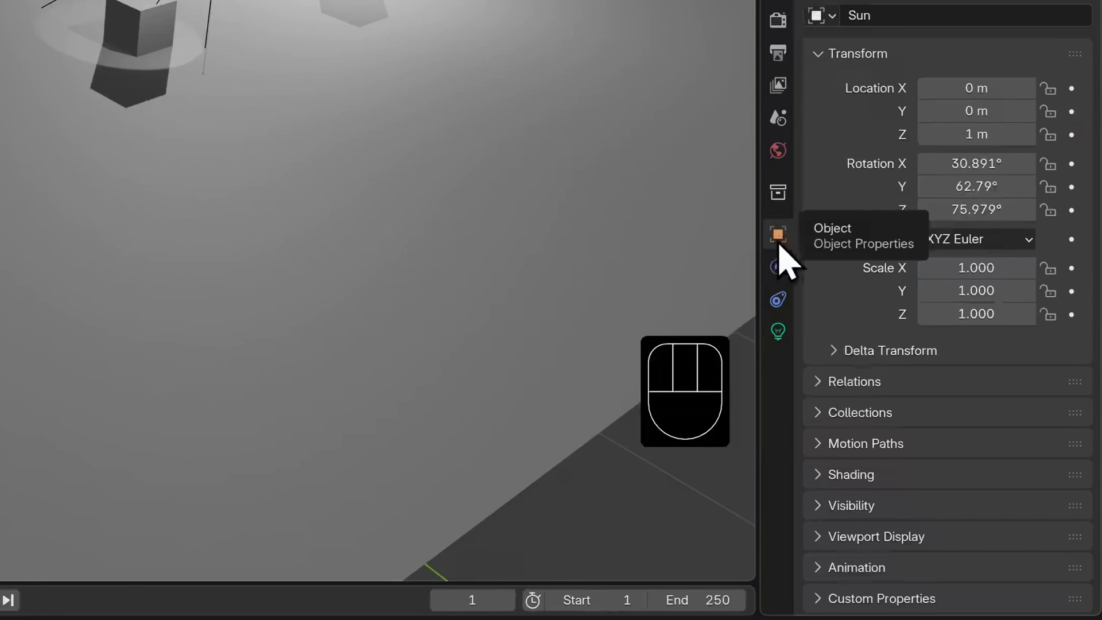
left_click(821, 475)
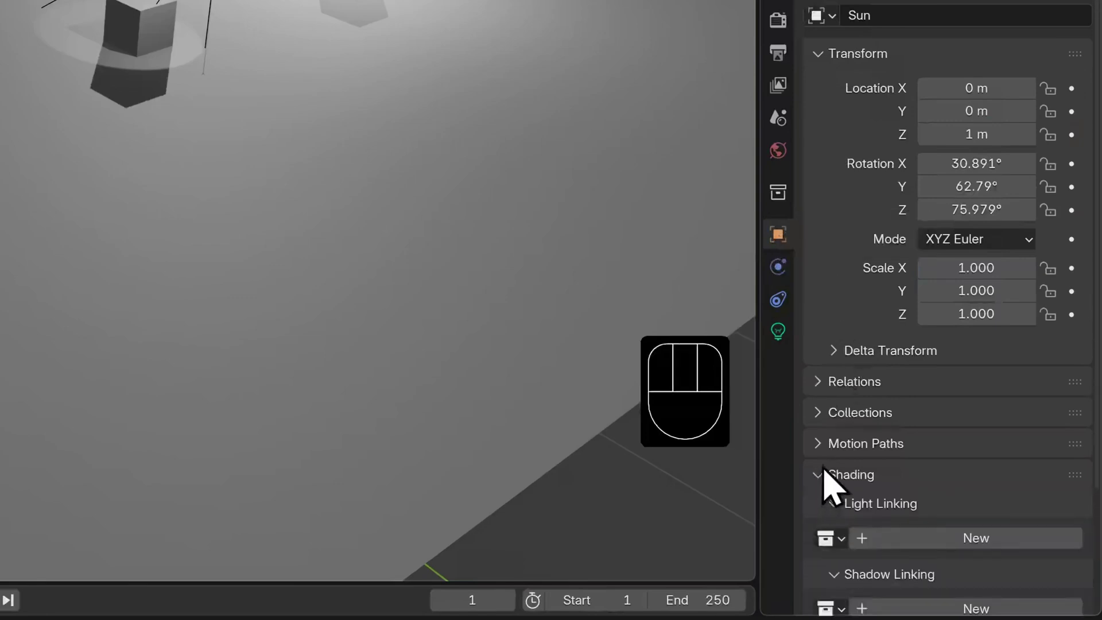
scroll(822, 468, "down", 4)
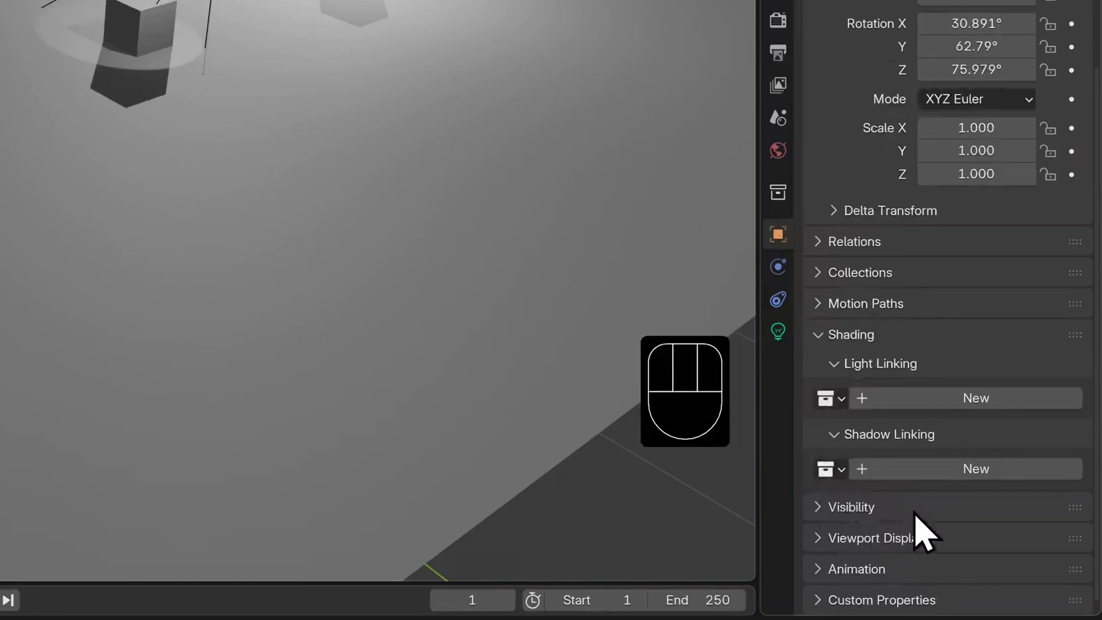
left_click(832, 399)
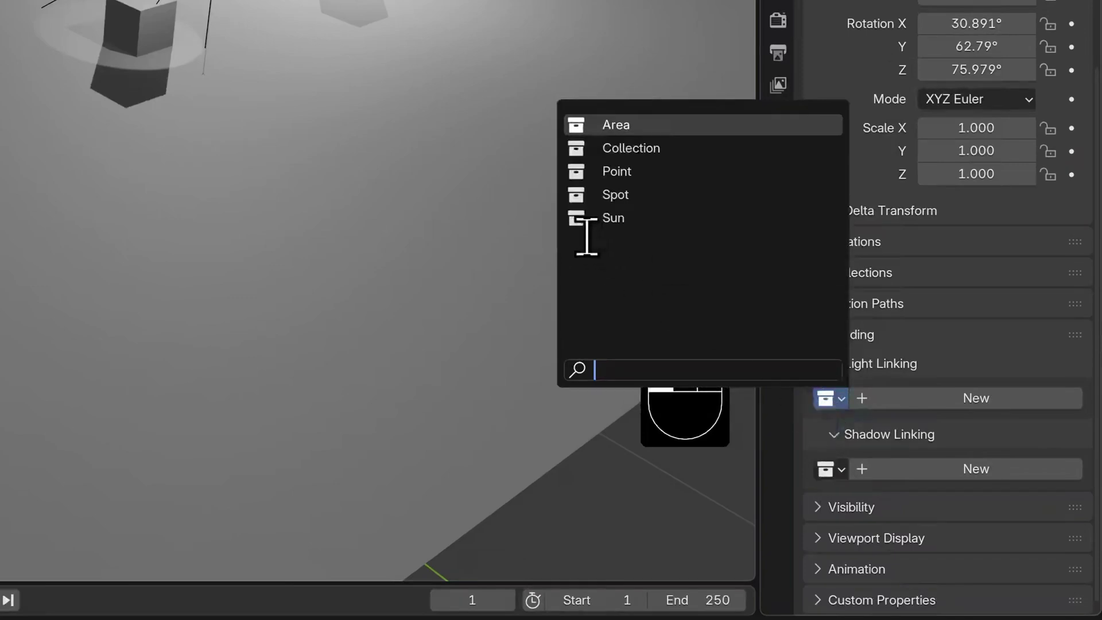
left_click(597, 221)
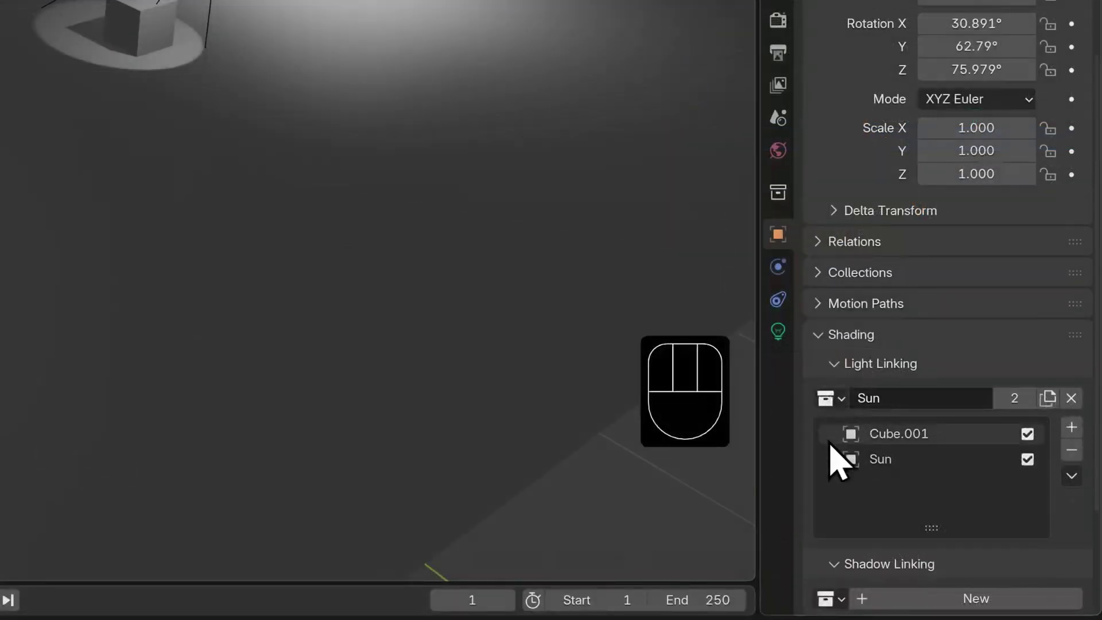
Set the Sun light's shadow linking to the same Sun collection.
scroll(836, 462, "down", 4)
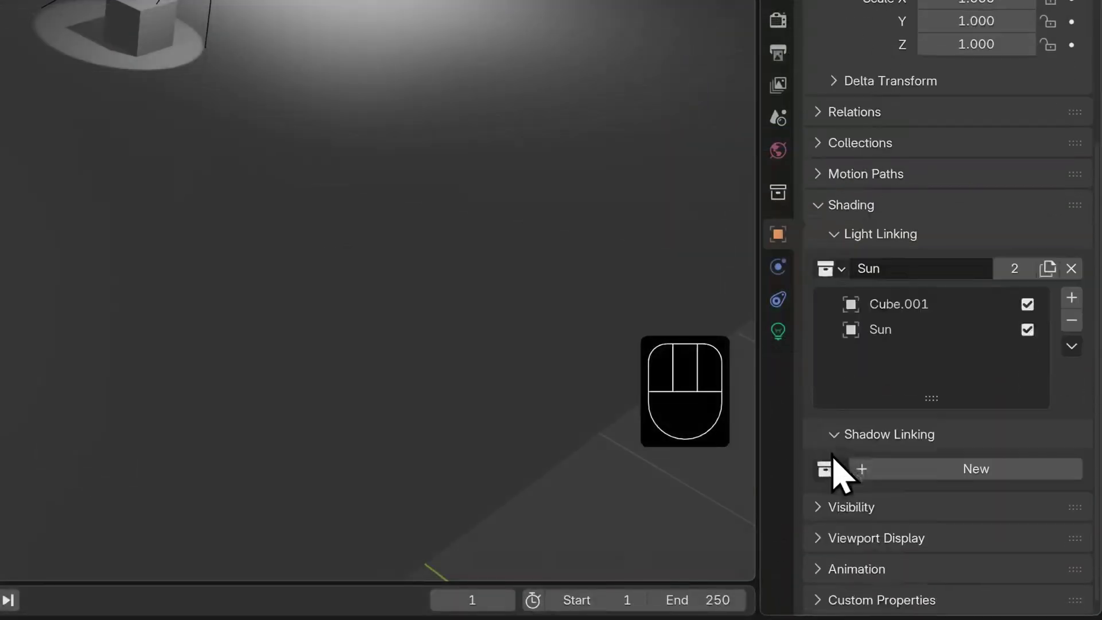
left_click(830, 468)
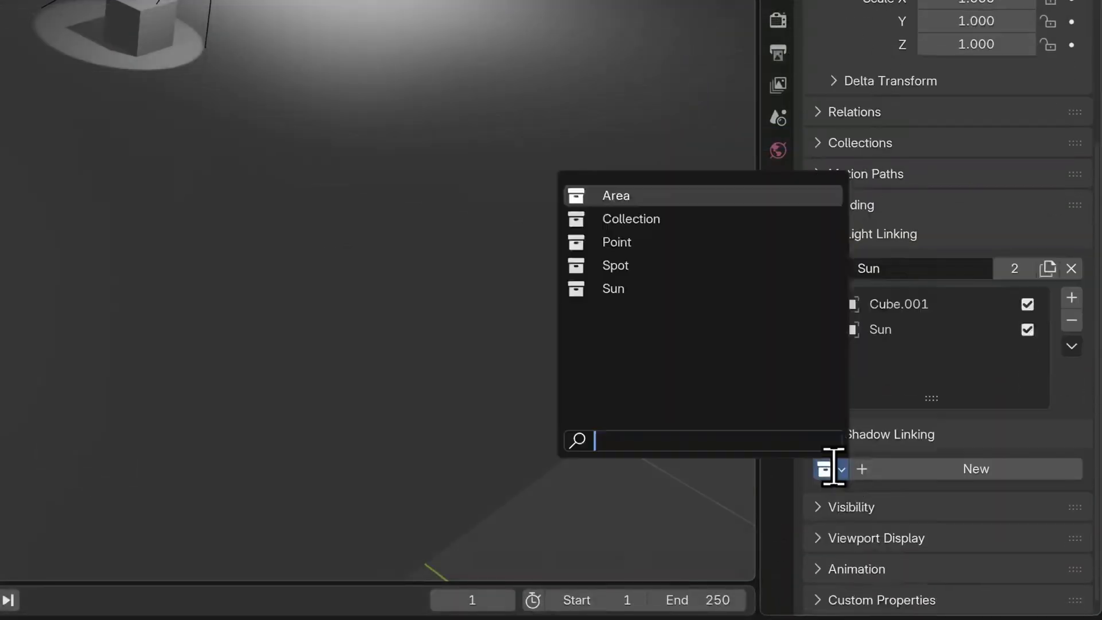
left_click(640, 289)
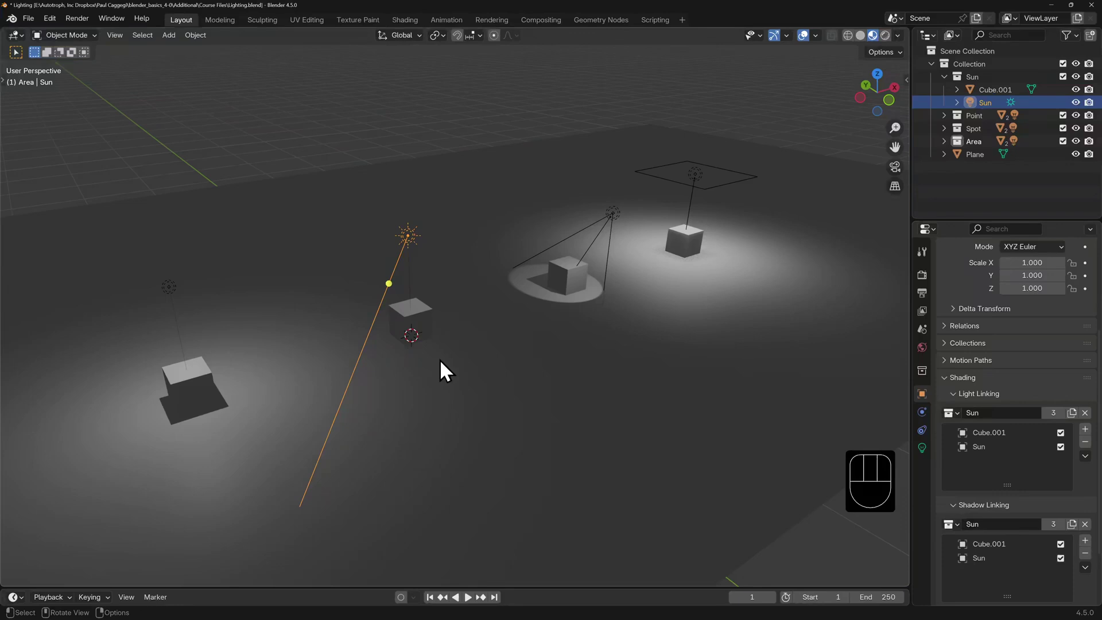
Link the ground Plane into the Sun collection.
left_click(523, 376)
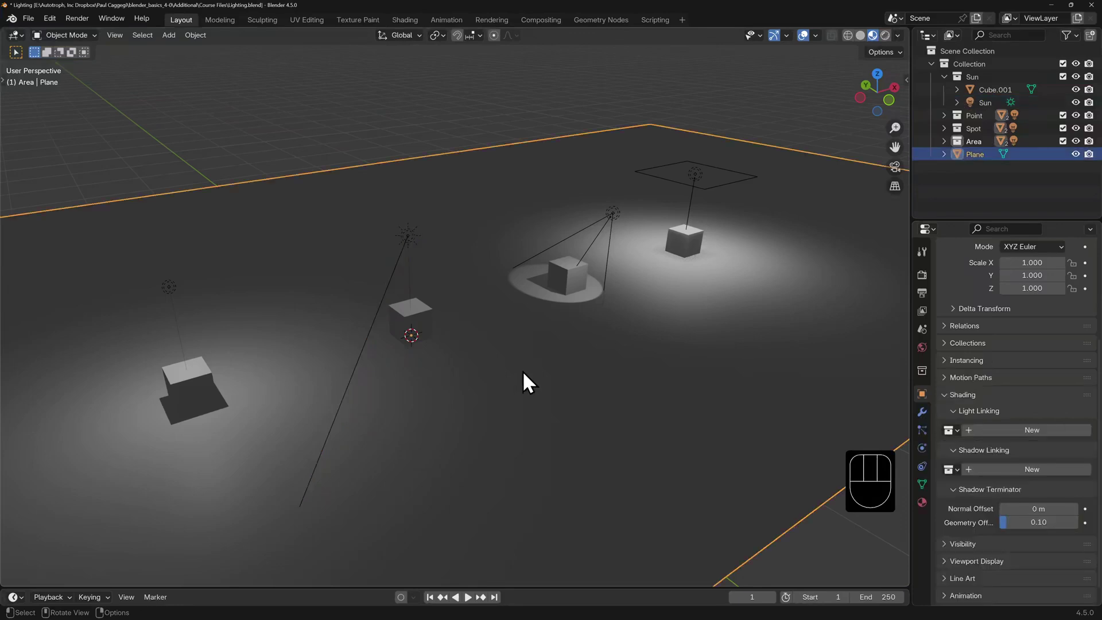
key("shift+m")
mouse_move(523, 374)
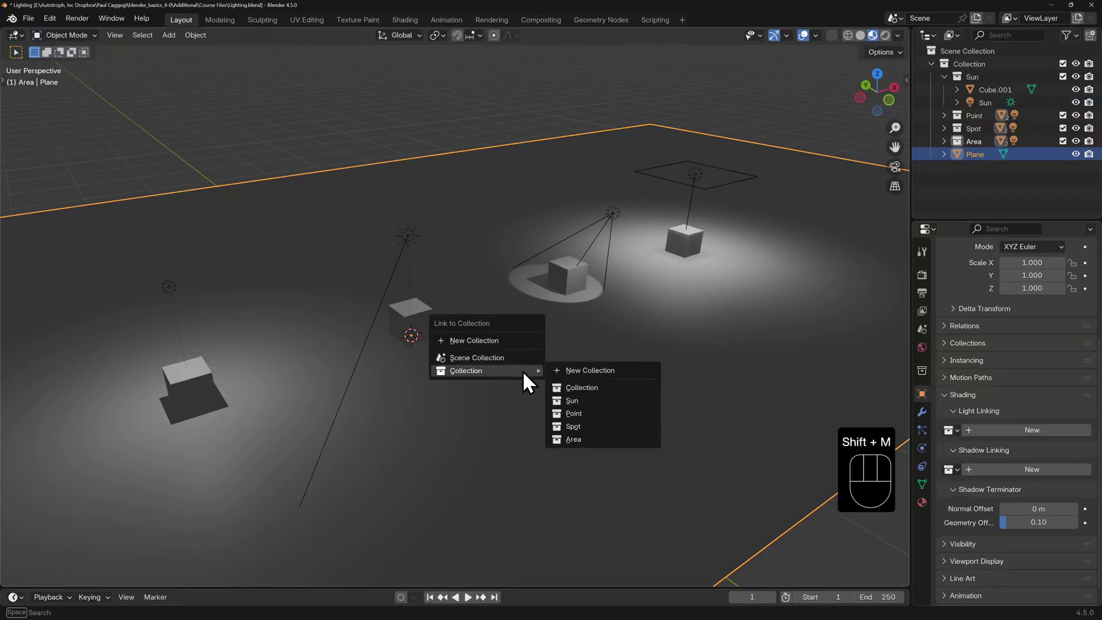
left_click(577, 397)
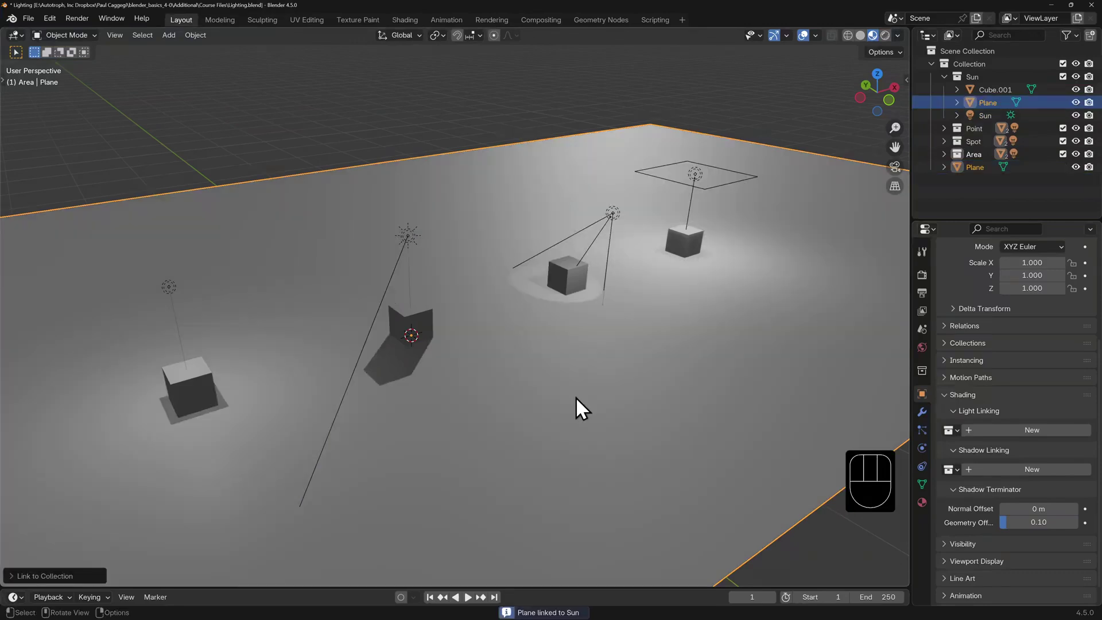
Rotate the Sun light around the global Z axis.
left_click(401, 254)
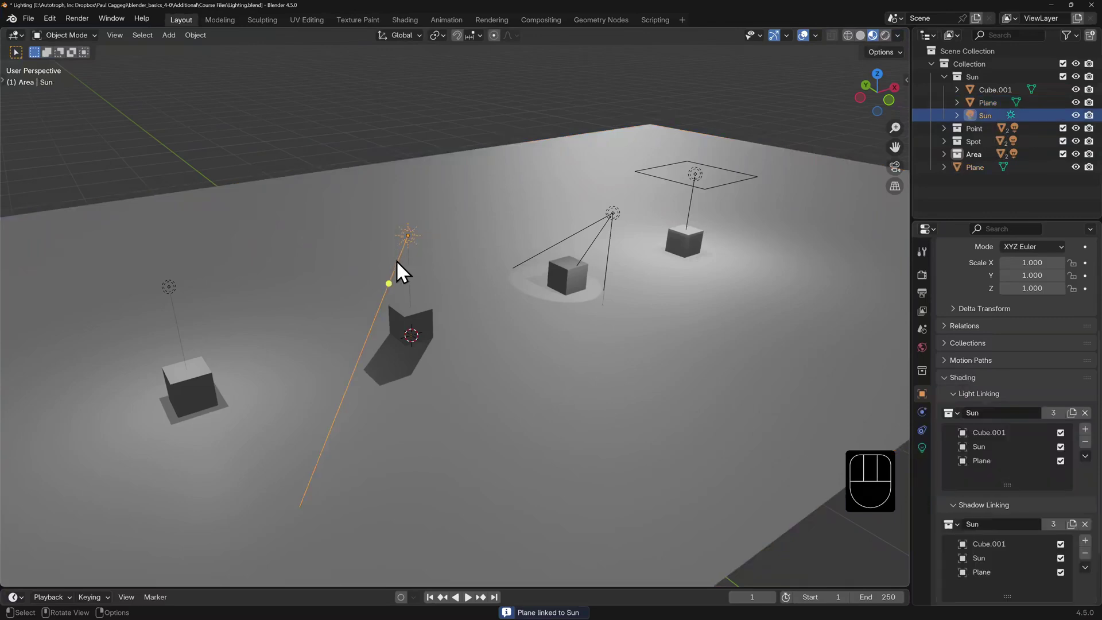
key("r")
key("z")
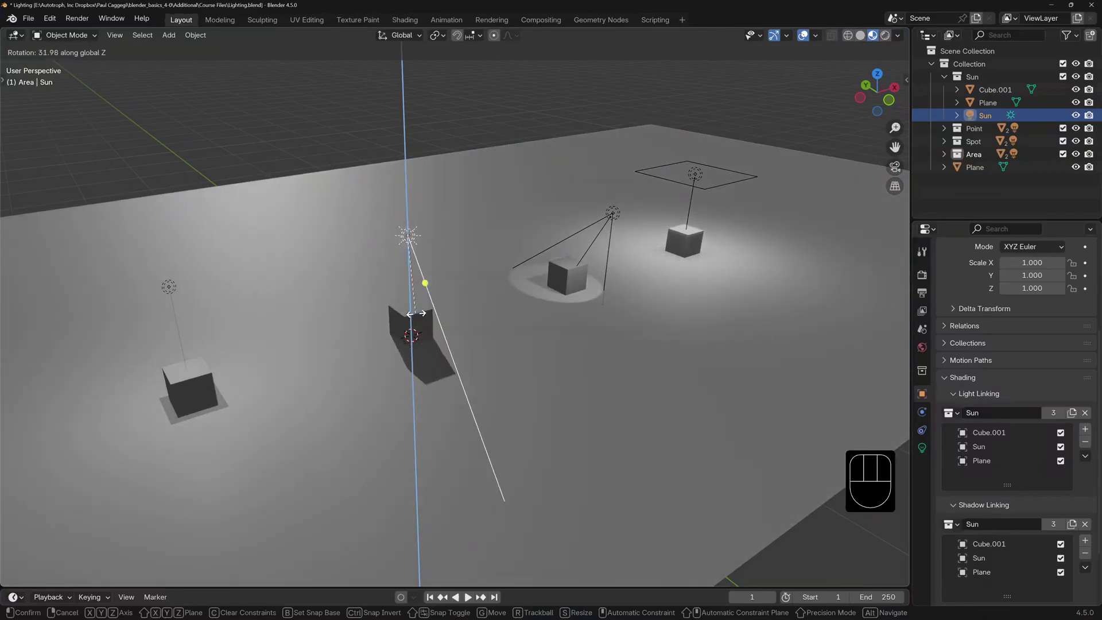
left_click(417, 313)
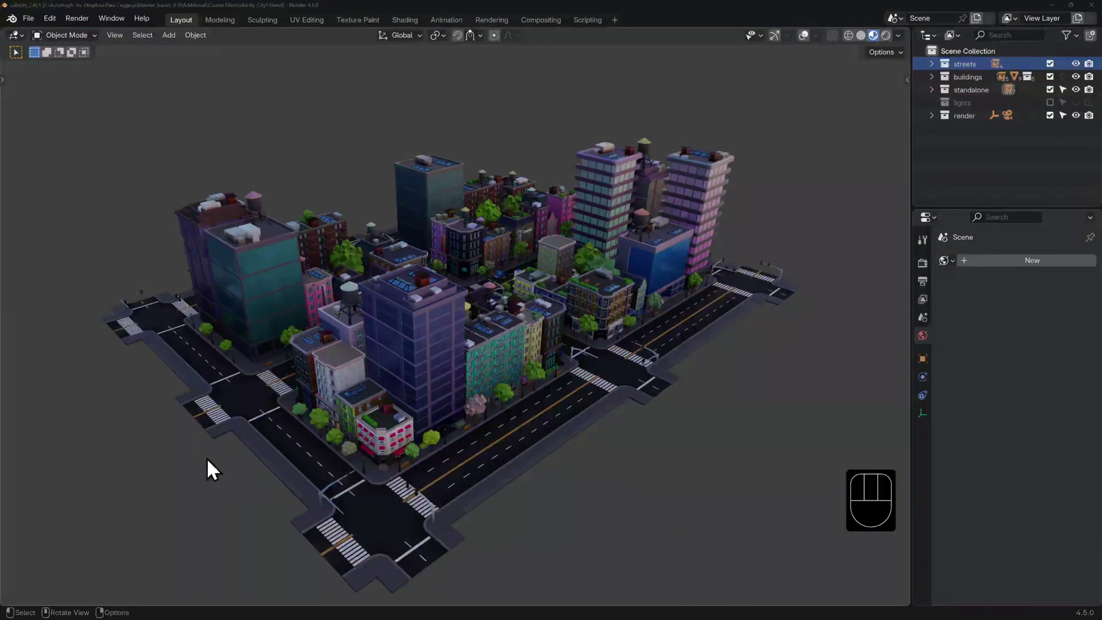
Split off a lower area and make it a World Shader Editor.
left_click_drag(5, 591, 15, 437)
left_click(15, 445)
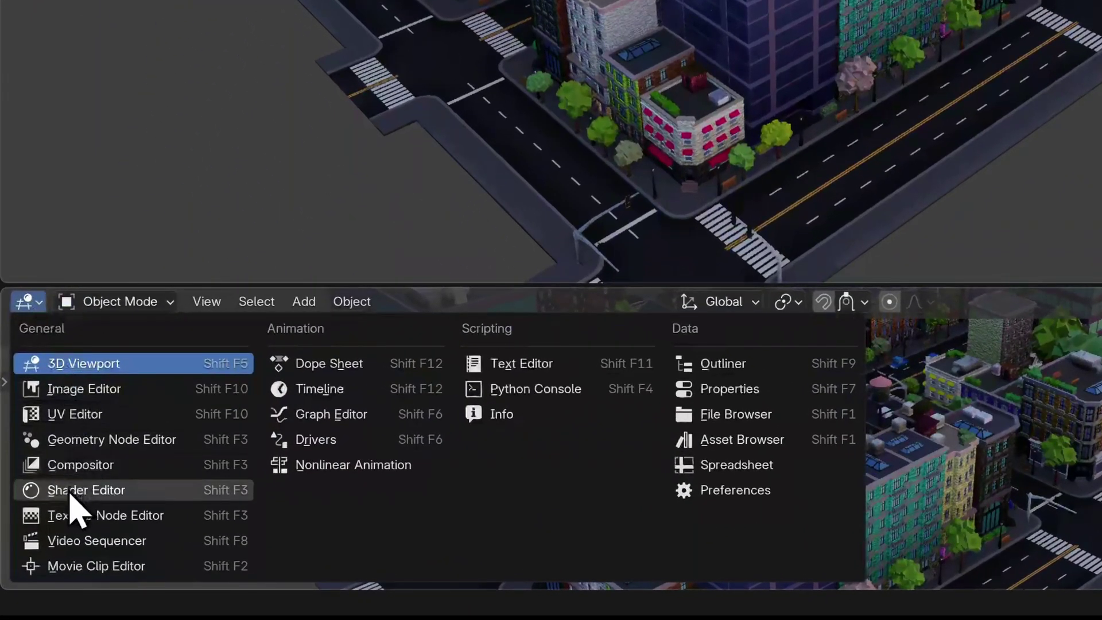
left_click(70, 493)
left_click(135, 303)
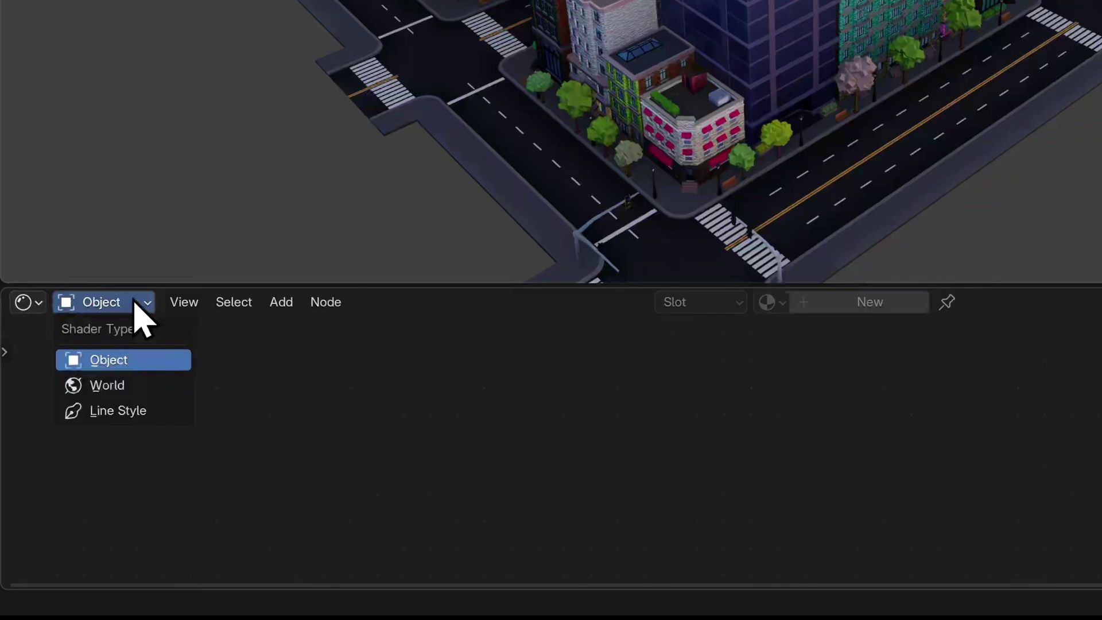
left_click(131, 383)
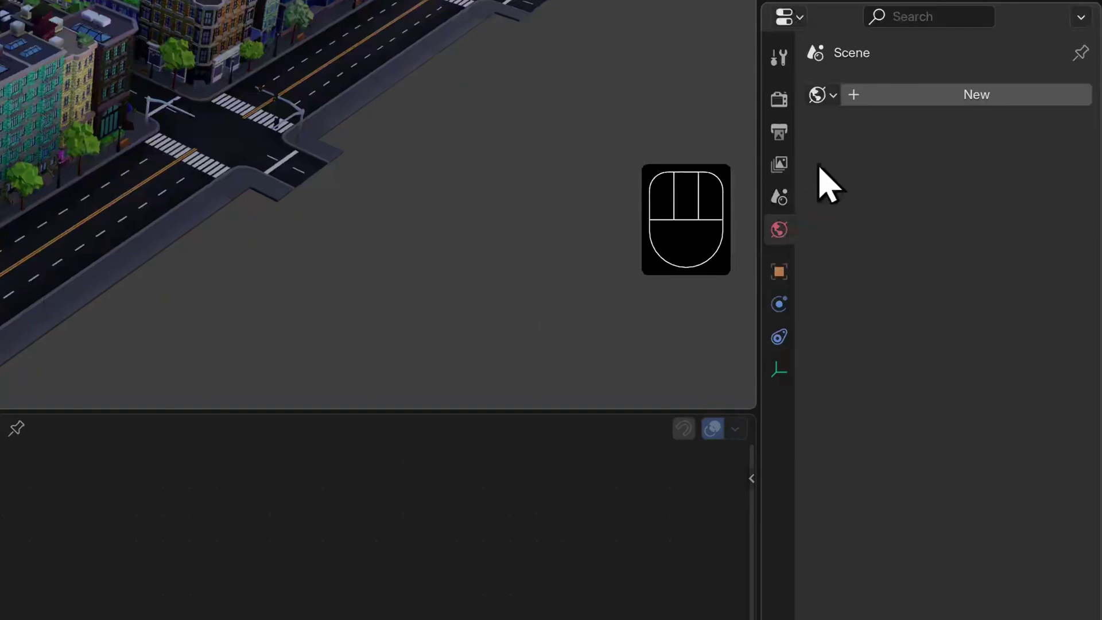
Create a new World and drive its background colour with a Sky Texture.
left_click(879, 99)
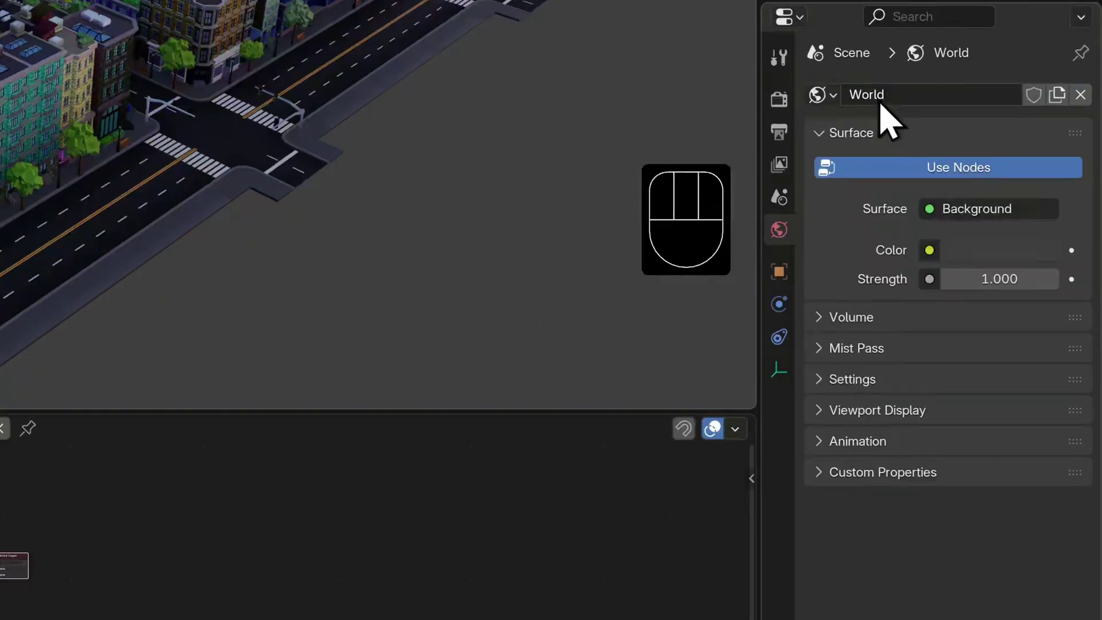
left_click(930, 250)
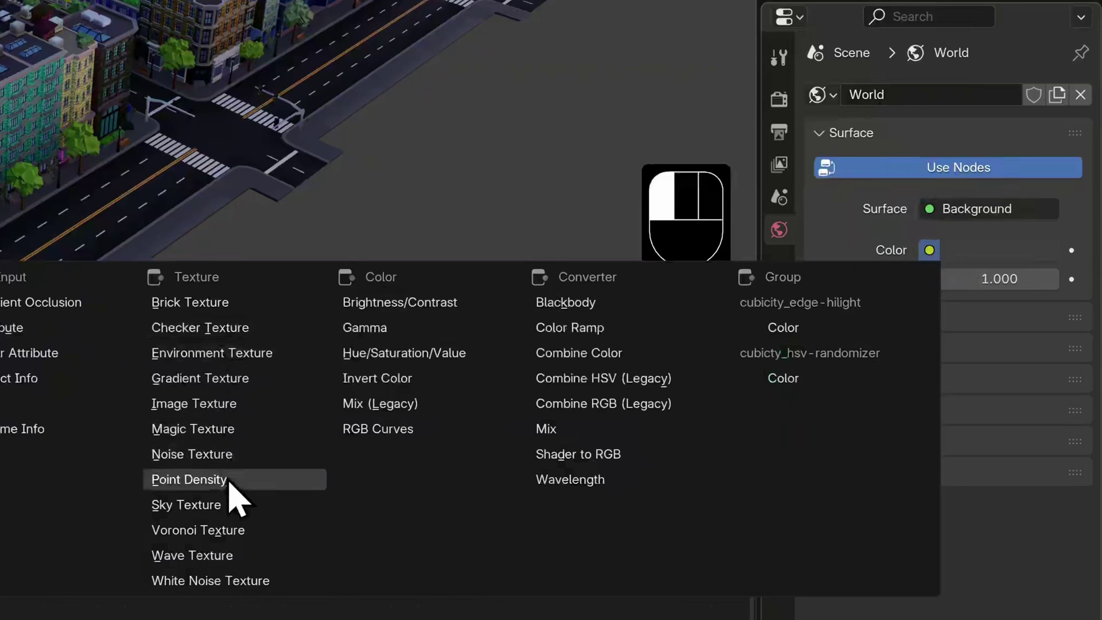
left_click(226, 505)
left_click(321, 362)
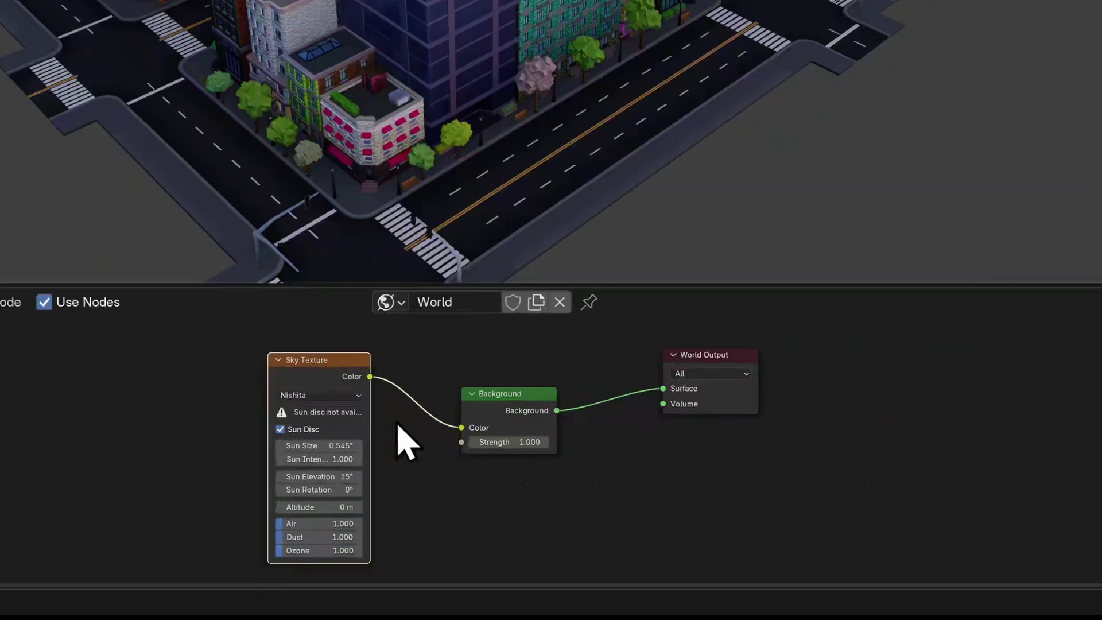
key("Home")
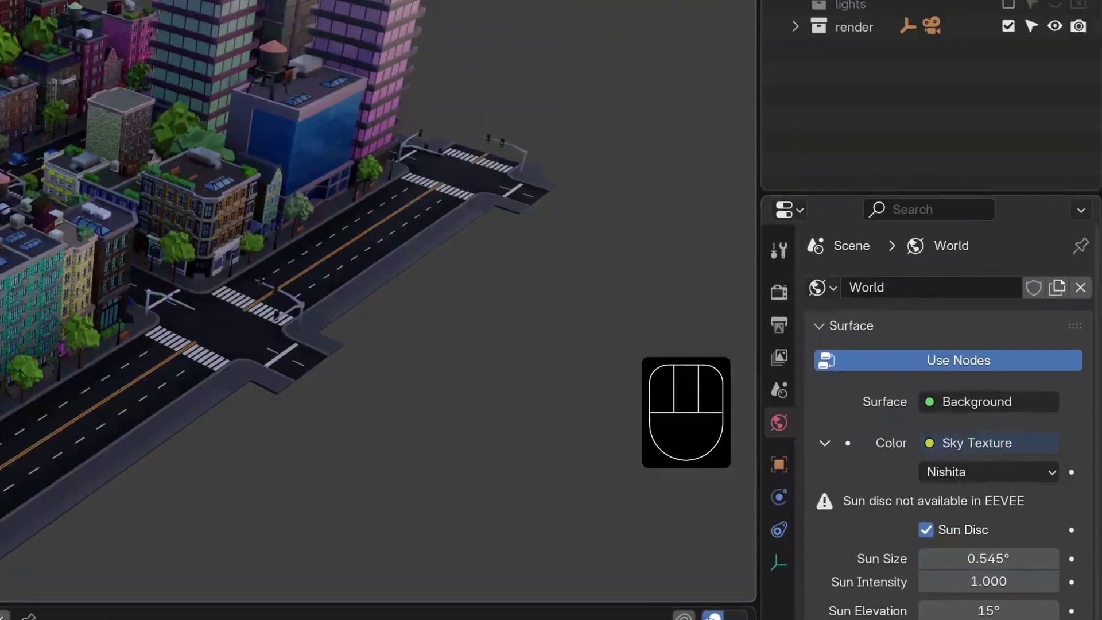
left_click(735, 62)
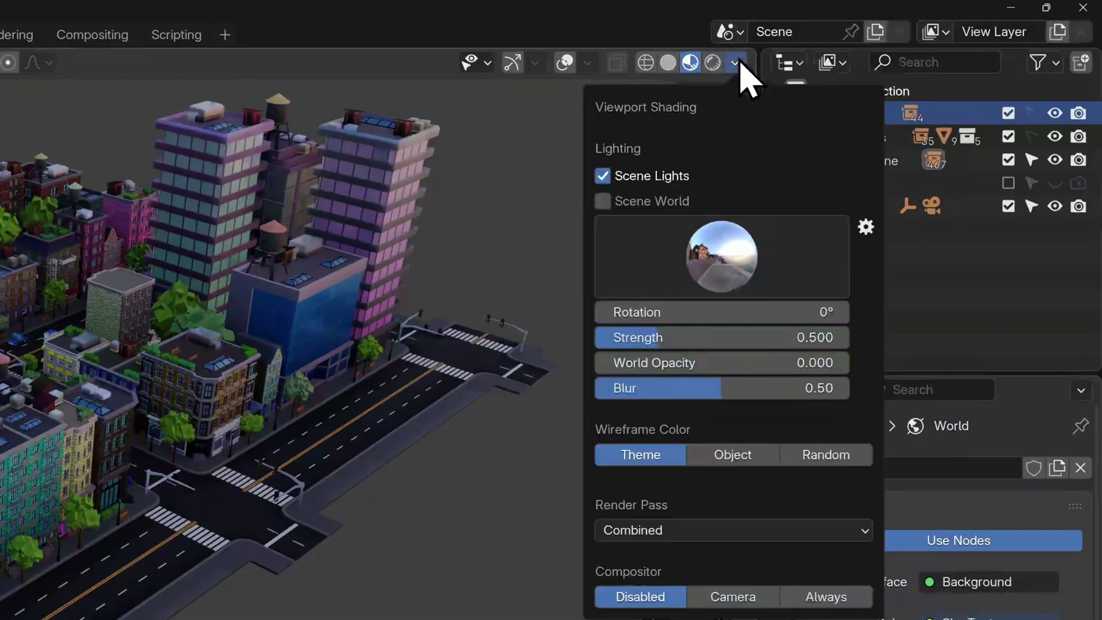
Light the viewport with the scene world in Cycles and lower the sun elevation to 1.4°.
left_click(602, 202)
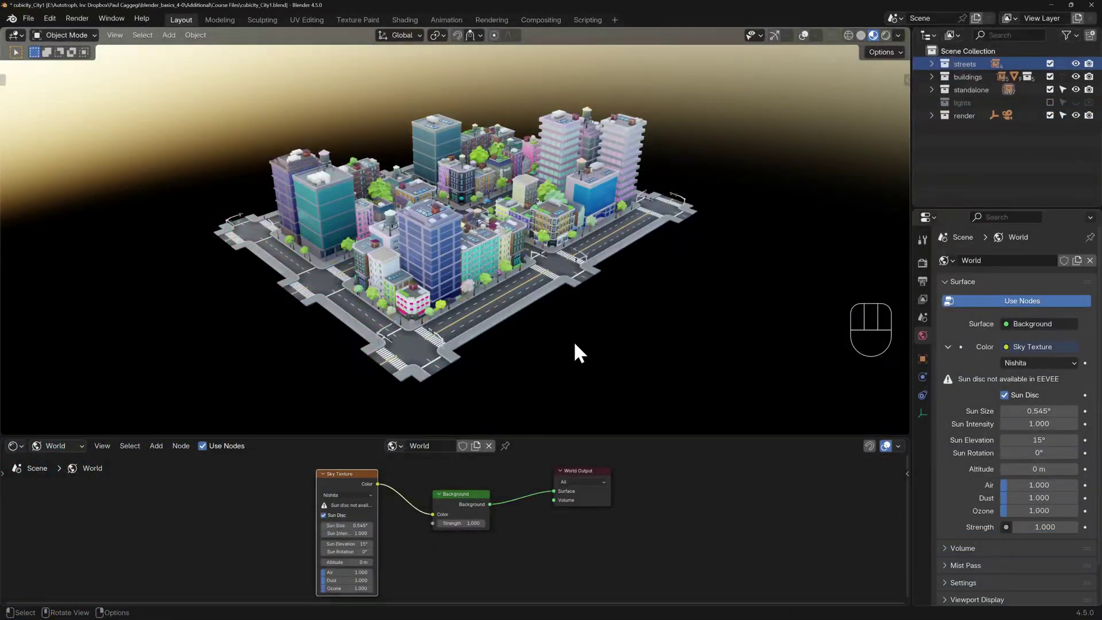
mouse_move(576, 344)
middle_mouse_down()
mouse_move(539, 325)
mouse_move(542, 303)
mouse_move(610, 302)
mouse_move(643, 325)
mouse_move(625, 344)
mouse_move(670, 343)
middle_mouse_up()
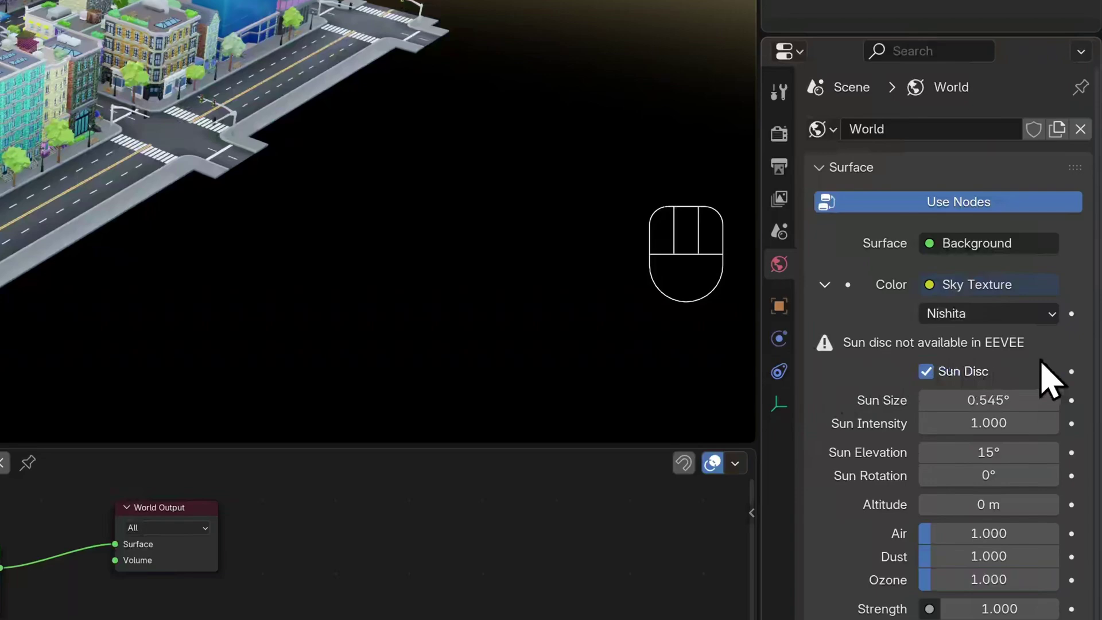
left_click(779, 134)
left_click(994, 129)
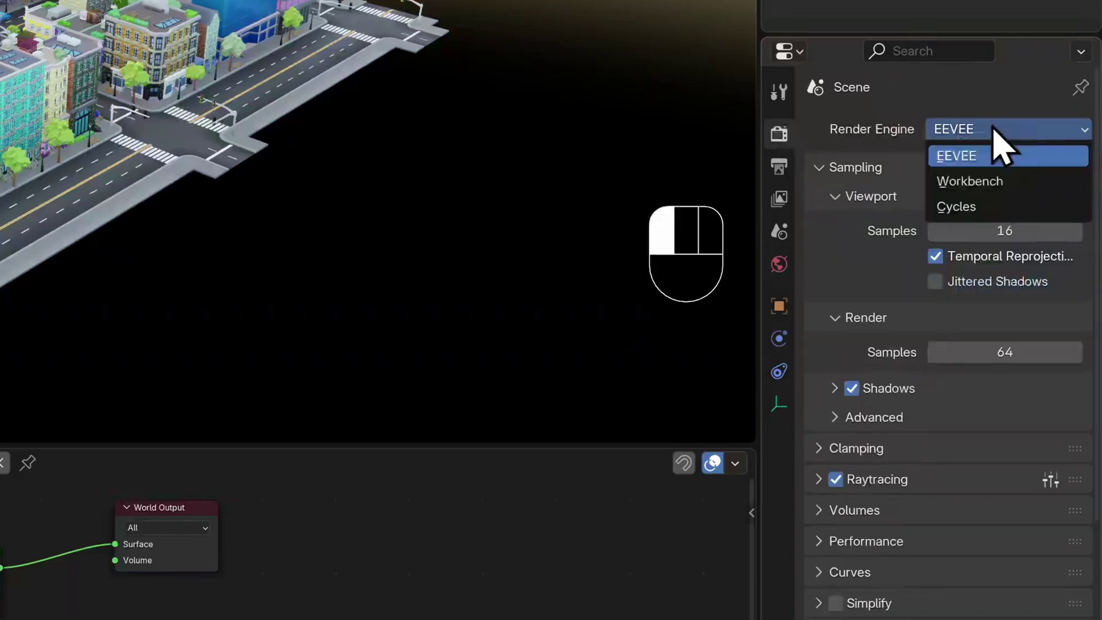
left_click(1016, 207)
left_click(779, 264)
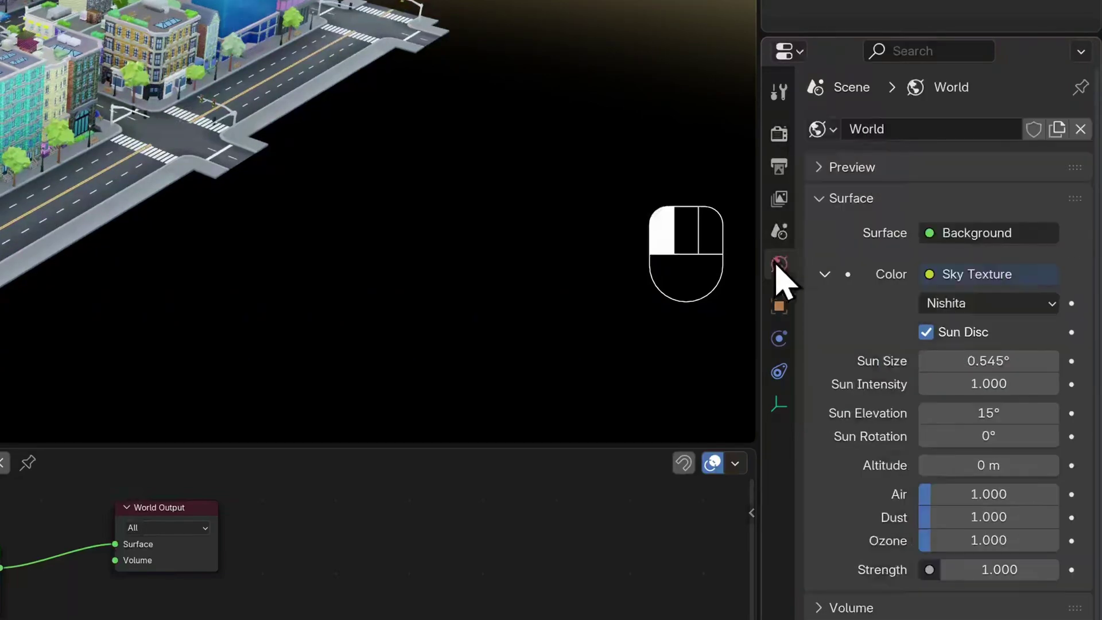
left_click_drag(989, 414, 944, 417)
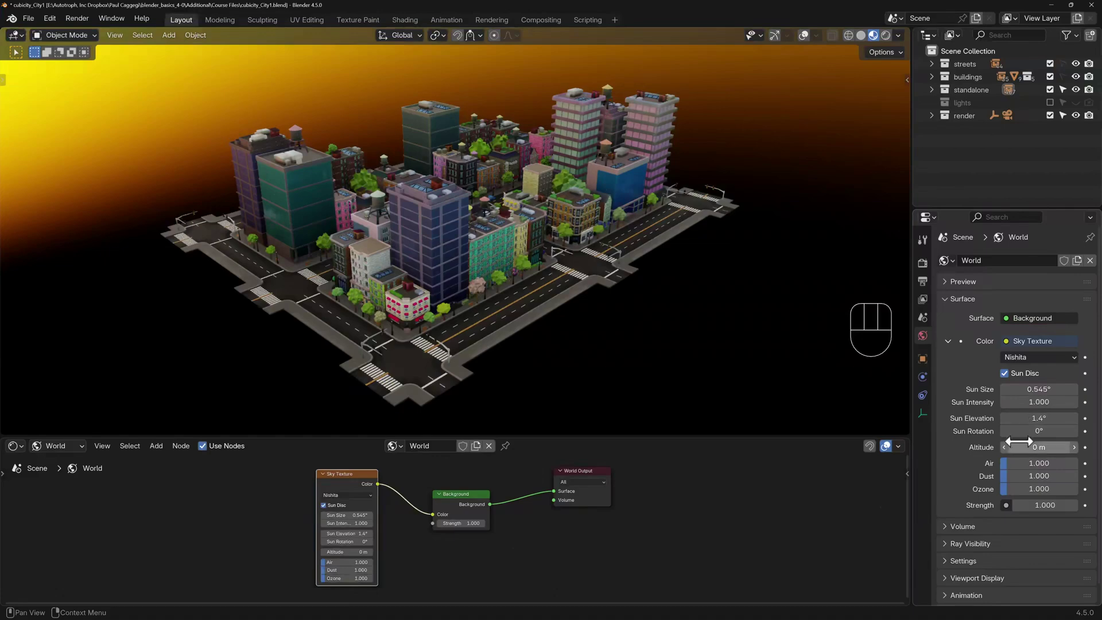
Tune the sky: elevation 3.8°, rotation 83.1°, Air 1.688, Dust 0.855, strength 1.4.
mouse_move(1019, 441)
left_mouse_down()
mouse_move(1045, 390)
mouse_move(1037, 432)
mouse_move(1025, 431)
left_mouse_up()
mouse_move(1039, 463)
left_mouse_down()
mouse_move(1062, 463)
mouse_move(1039, 463)
left_mouse_up()
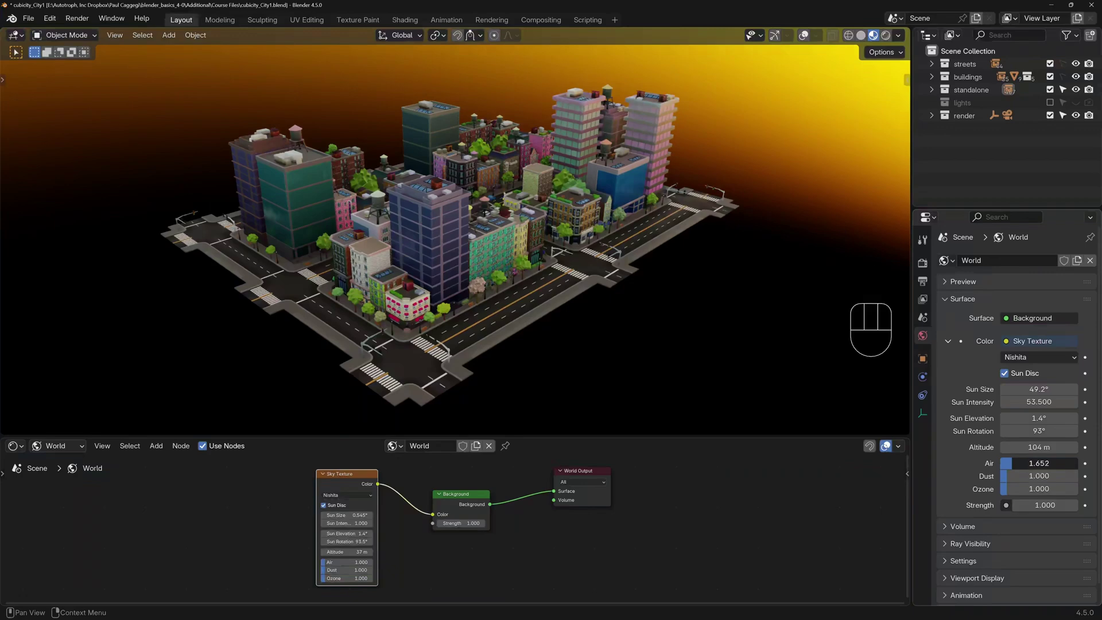
left_click_drag(1021, 476, 1036, 475)
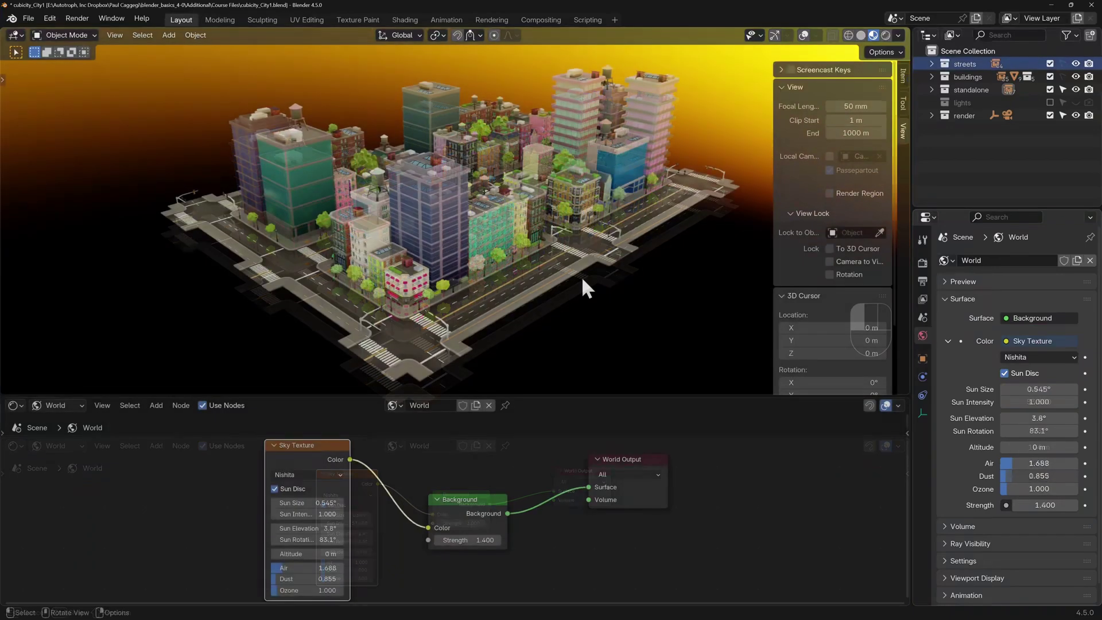
key("shift+a")
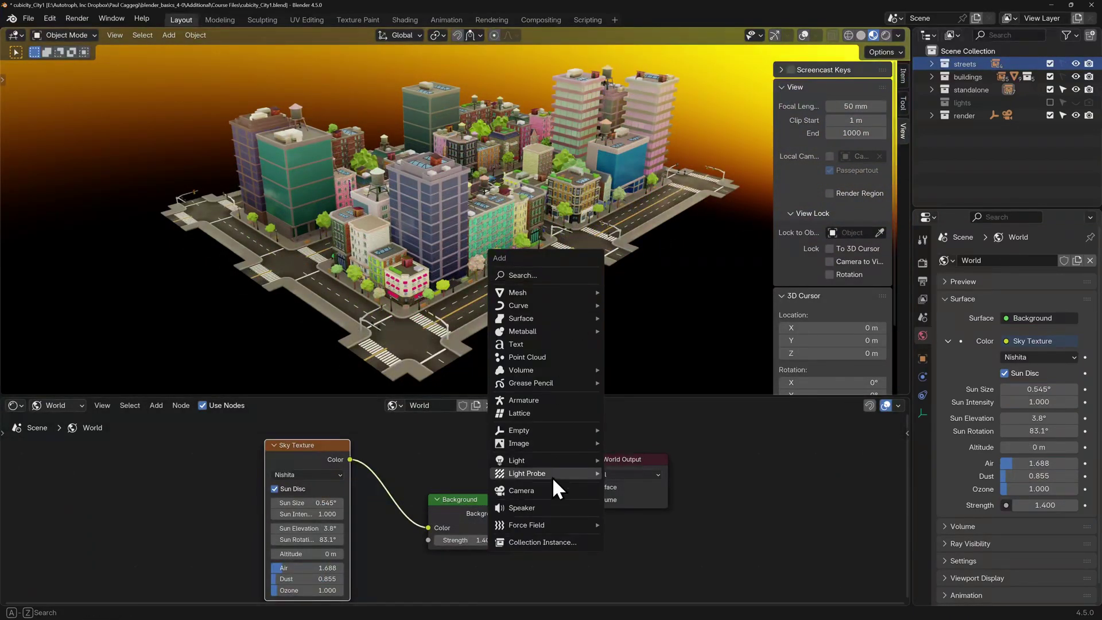
Add Camera.001 and frame a street-level view down the avenue toward the sunset.
left_click(546, 489)
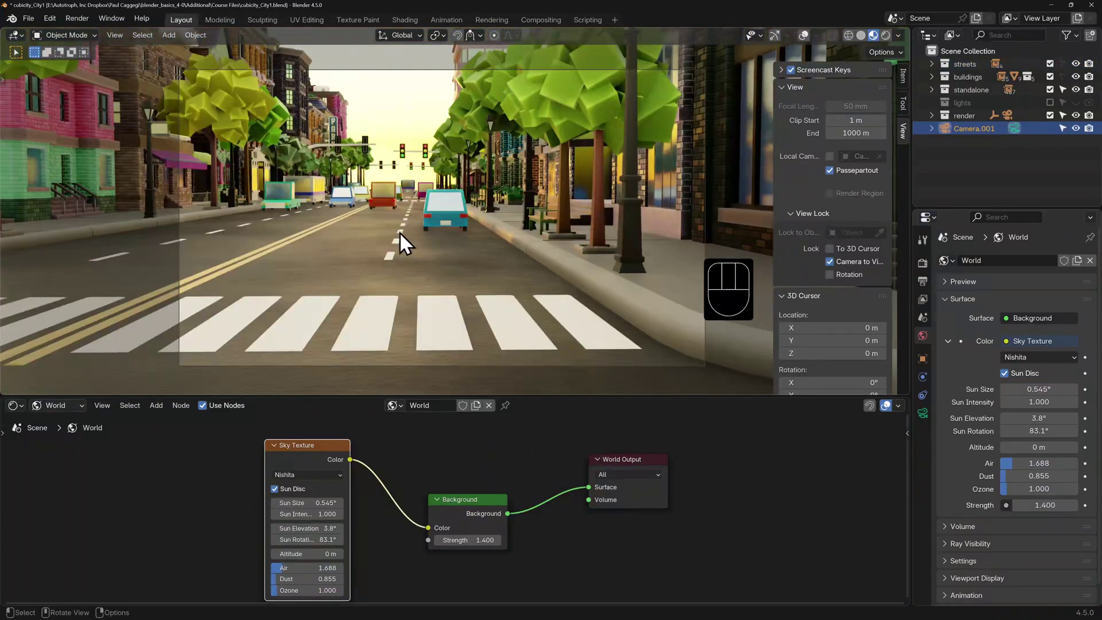
middle_click_drag(399, 243, 370, 256, "shift")
key("r")
key("x")
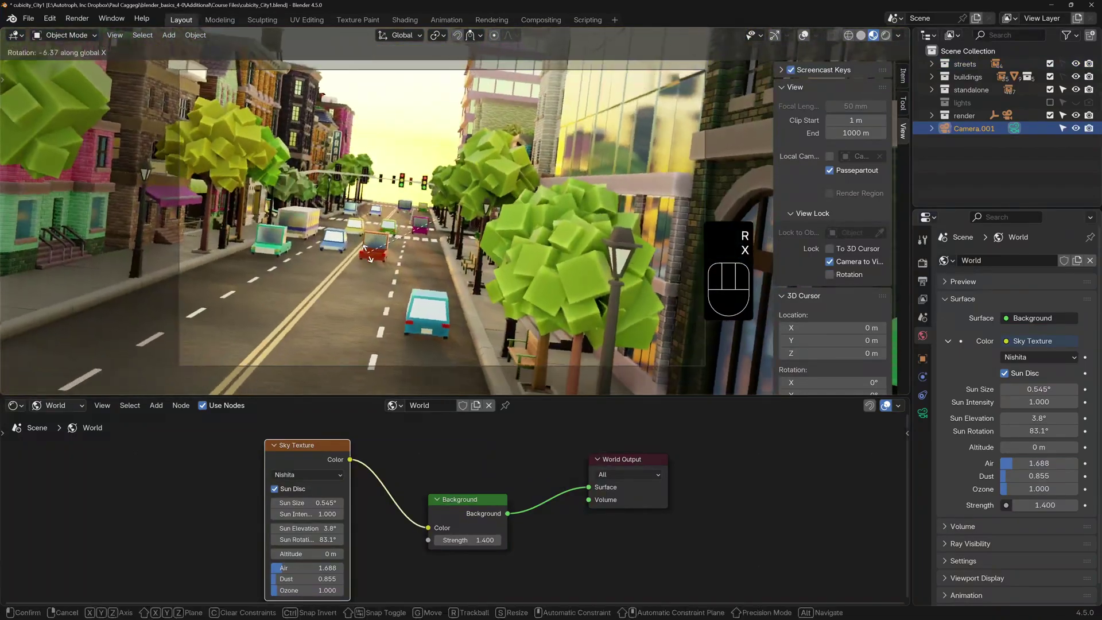
left_click(369, 256)
key("r")
key("z")
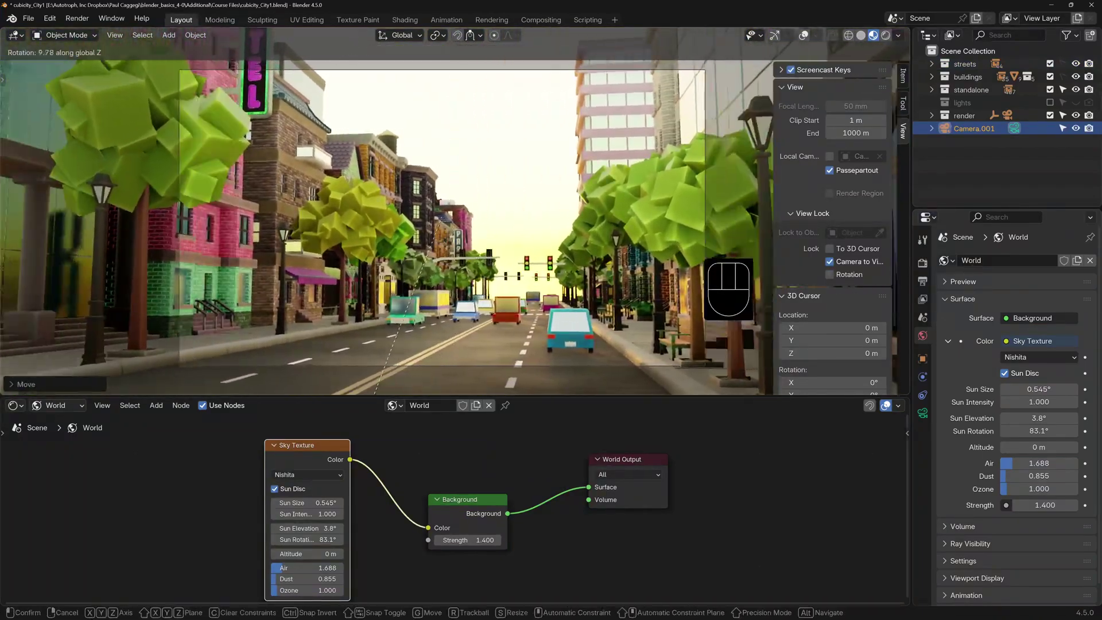
left_click(412, 333)
middle_click_drag(411, 325, 501, 342)
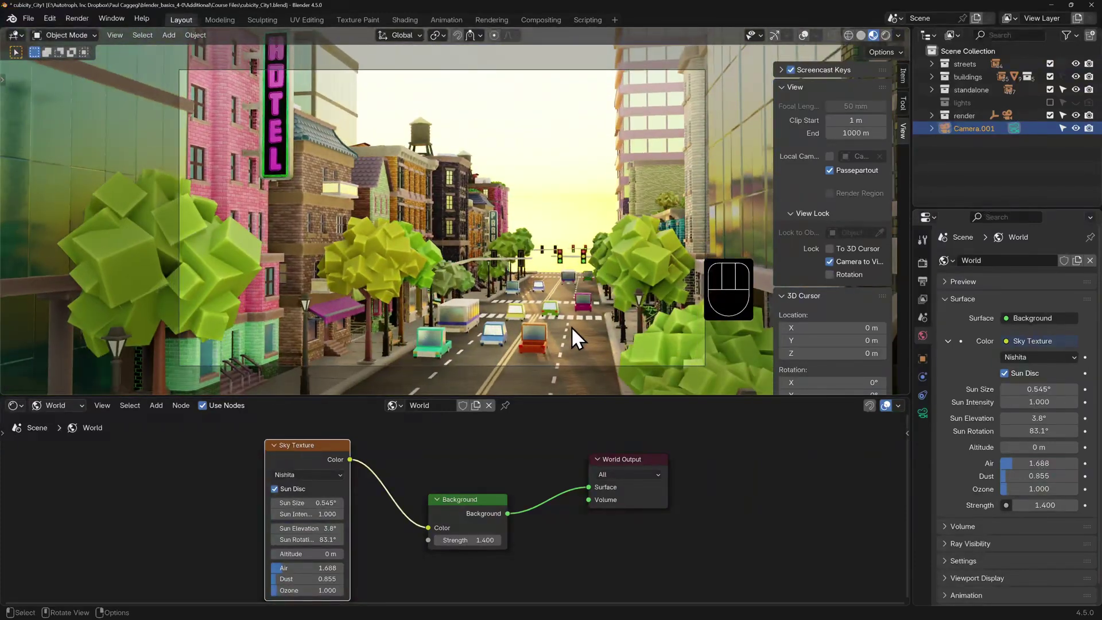